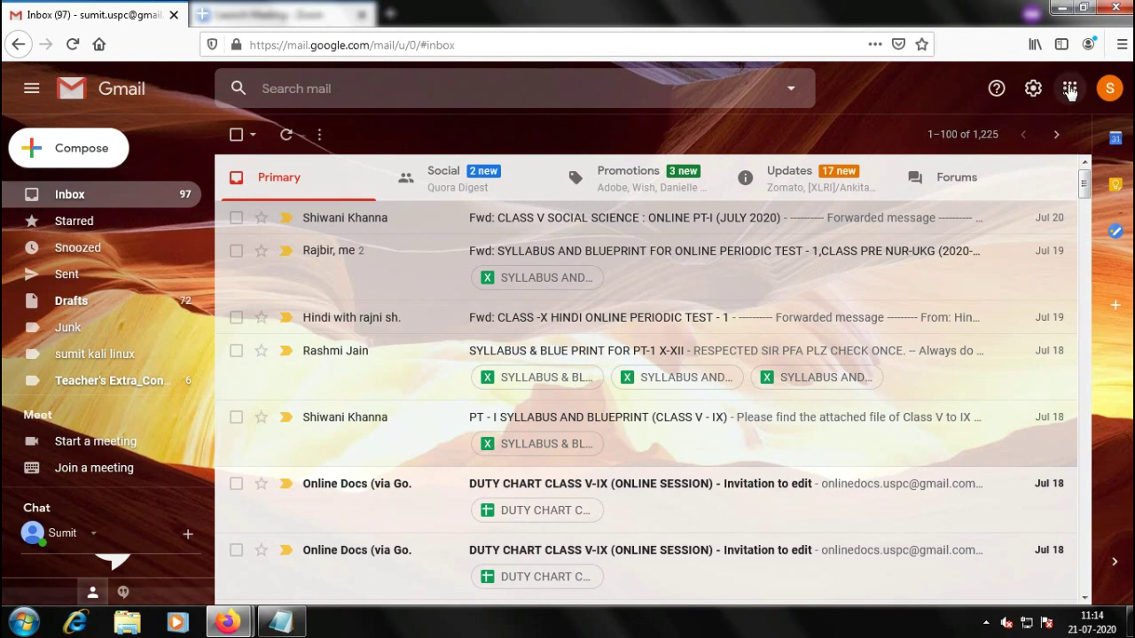
# Launch Google Docs in a new tab from Gmail's Google apps grid
pyautogui.click(1070, 90)
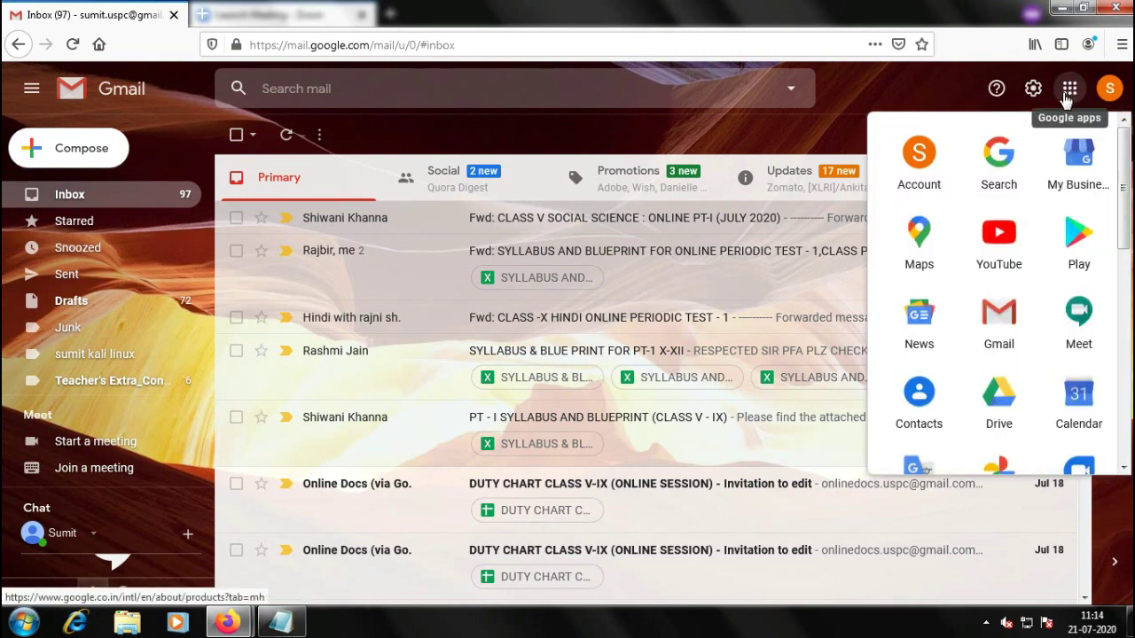
pyautogui.scroll(-3, 990, 408)
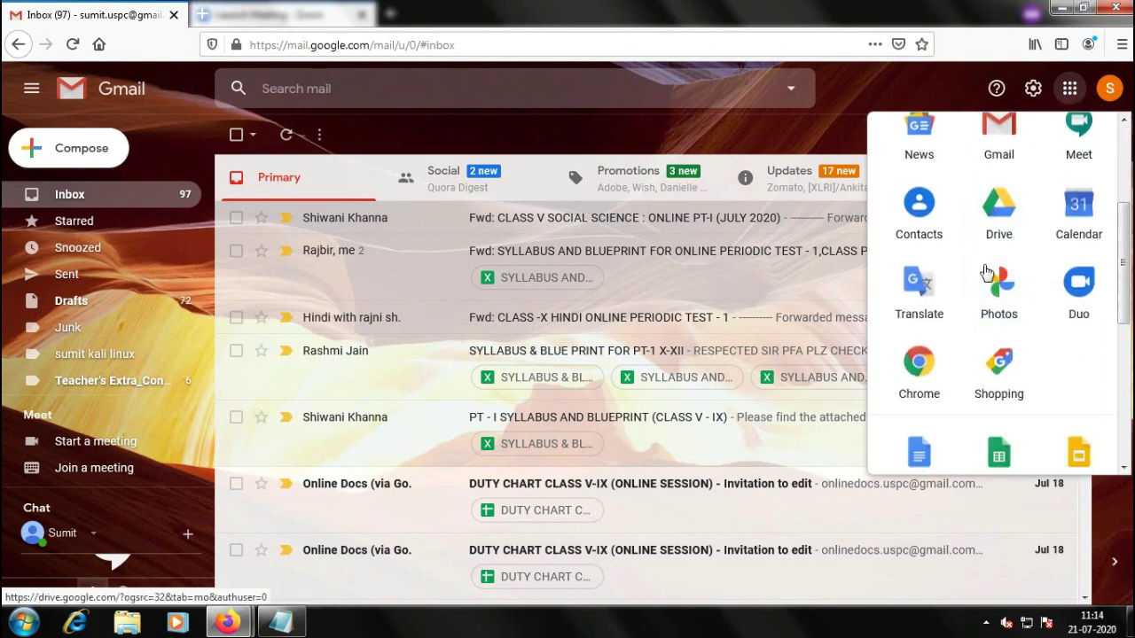
pyautogui.scroll(-2, 951, 355)
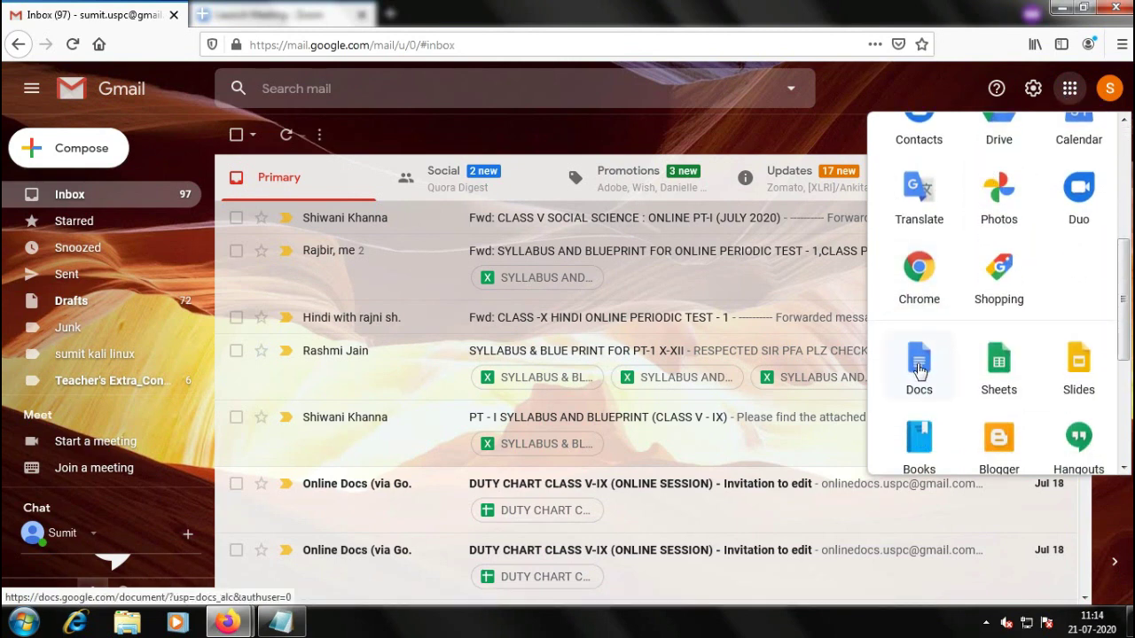
pyautogui.click(918, 368)
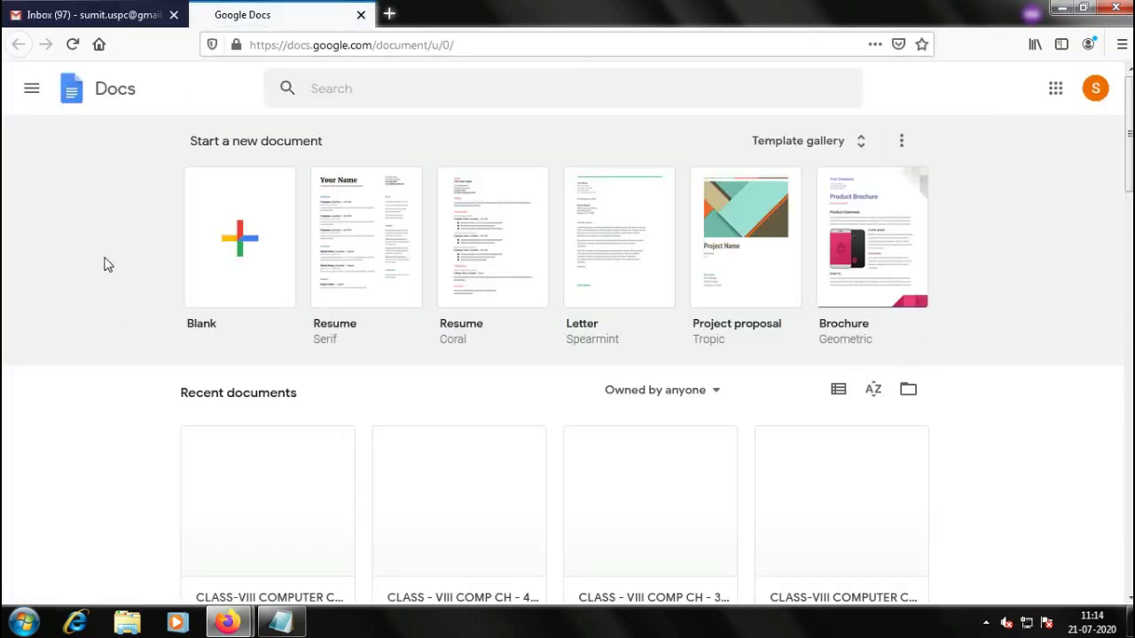
# Switch from Docs to the Google Forms home page, browse recent forms, then return to Gmail
pyautogui.click(31, 93)
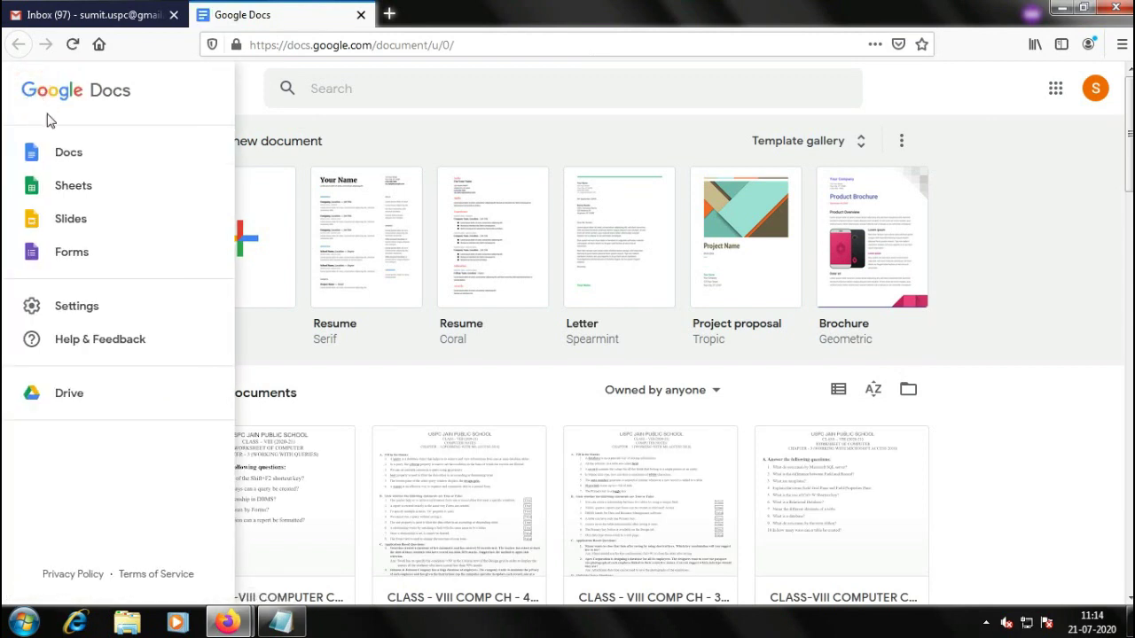
pyautogui.click(76, 256)
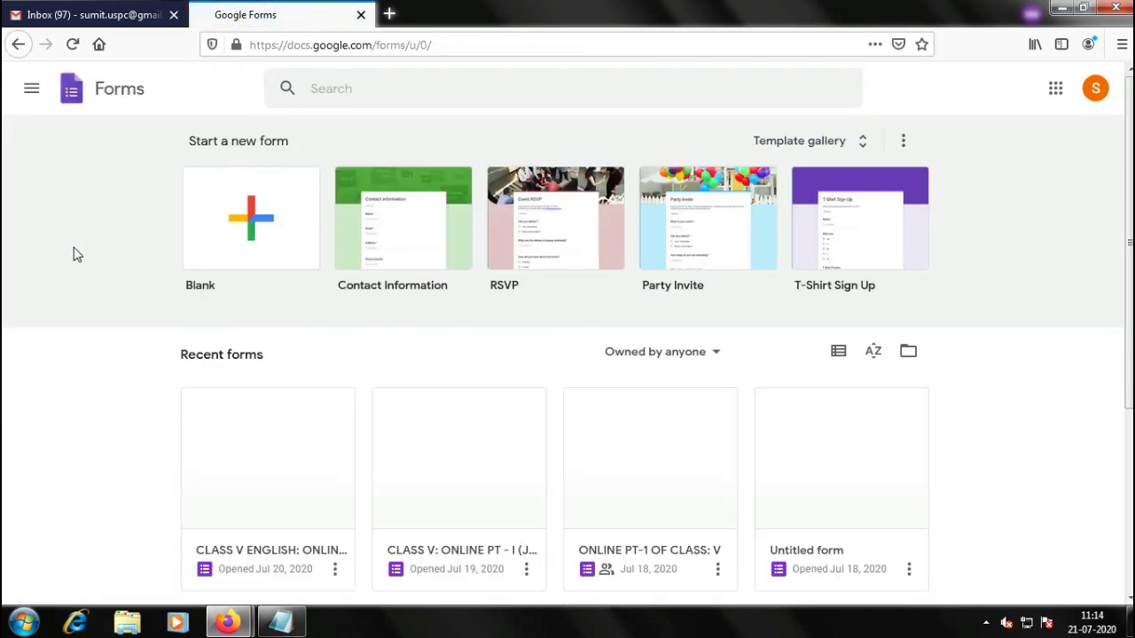
pyautogui.scroll(-2, 71, 250)
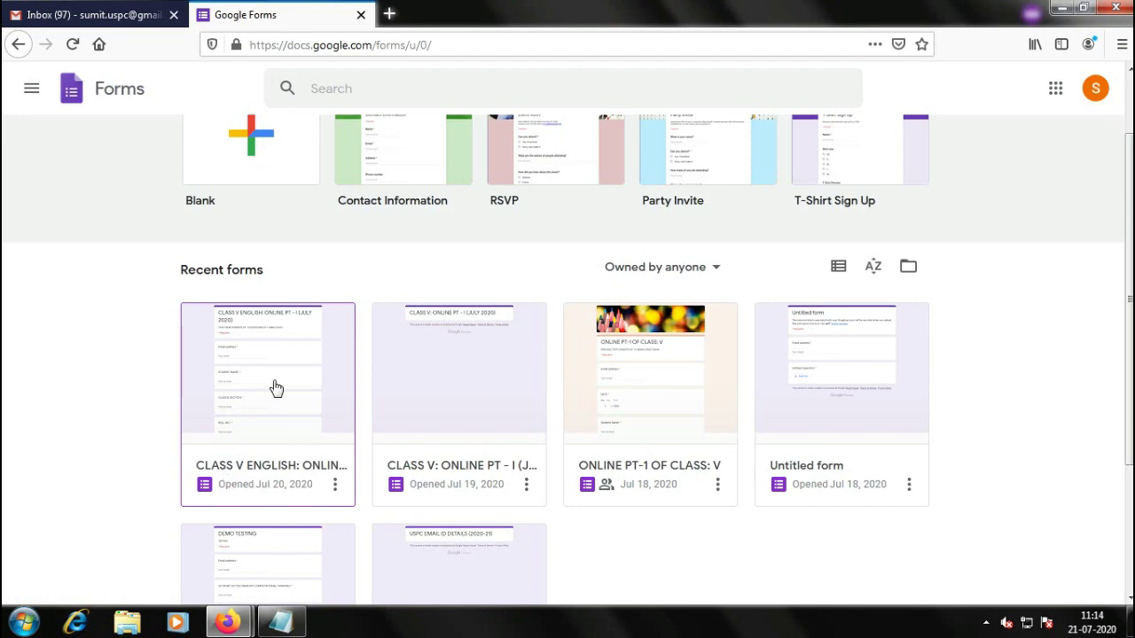
pyautogui.click(86, 16)
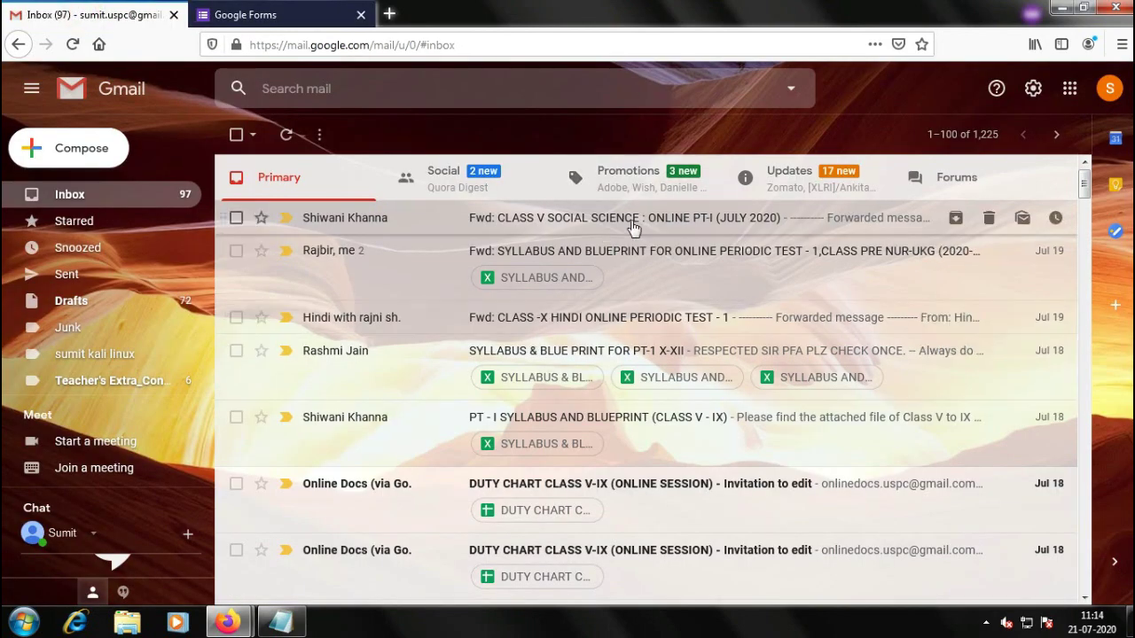
# Launch Google Drive in a new tab from Gmail's Google apps grid
pyautogui.click(1069, 88)
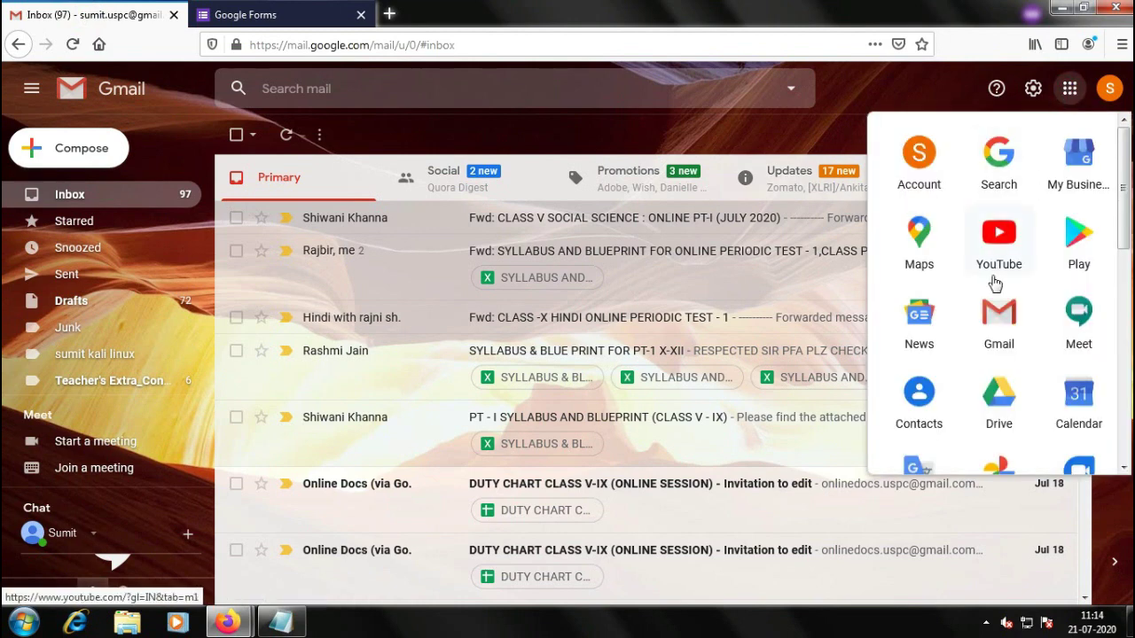
pyautogui.scroll(-3, 995, 285)
pyautogui.scroll(4, 995, 266)
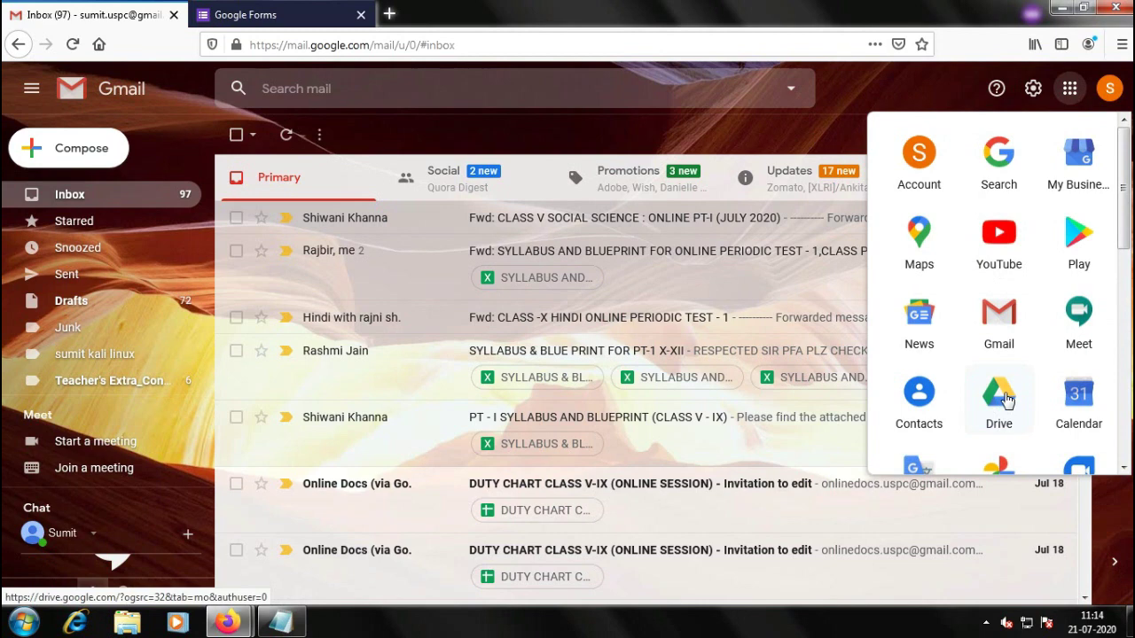
pyautogui.click(998, 395)
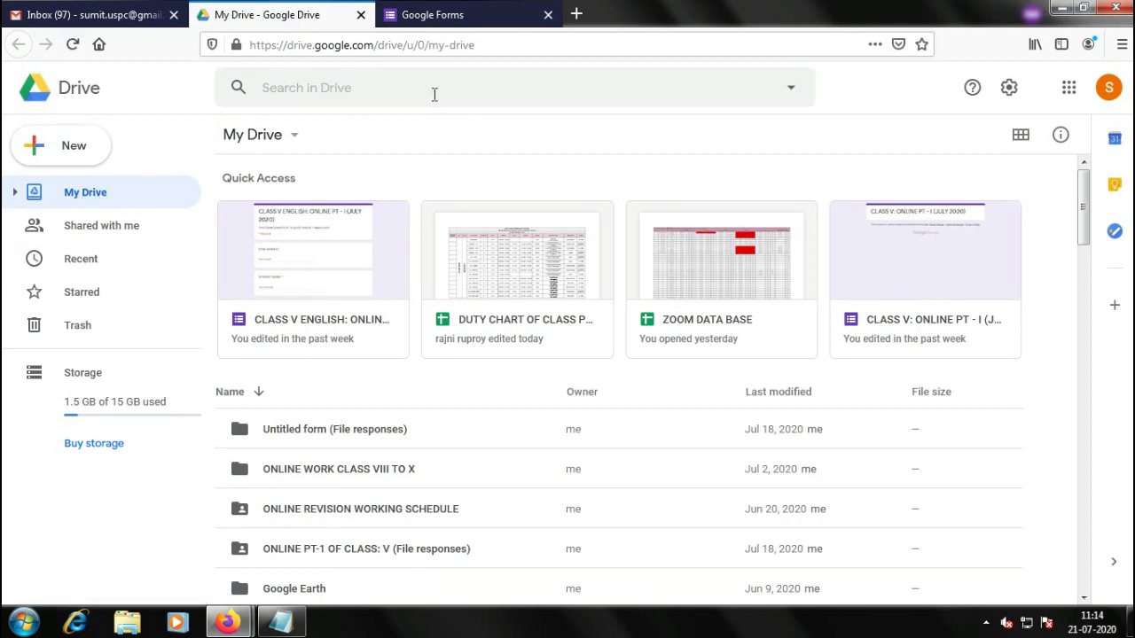
# Search Drive for 'CLASS V ENGLISH'
pyautogui.click(336, 91)
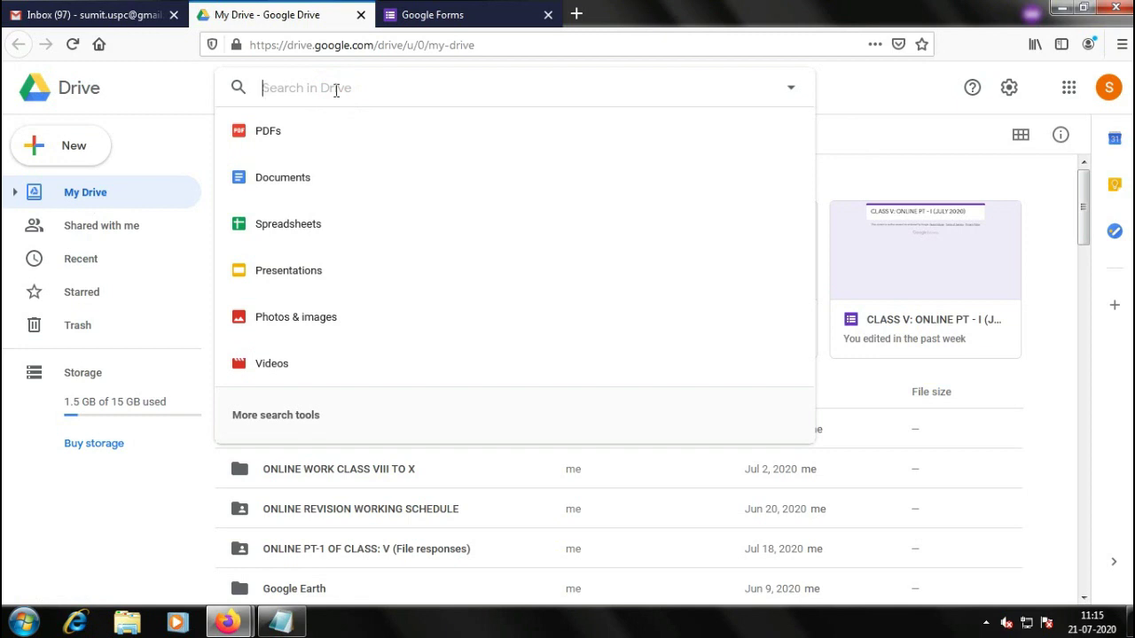
pyautogui.write('CLASS')
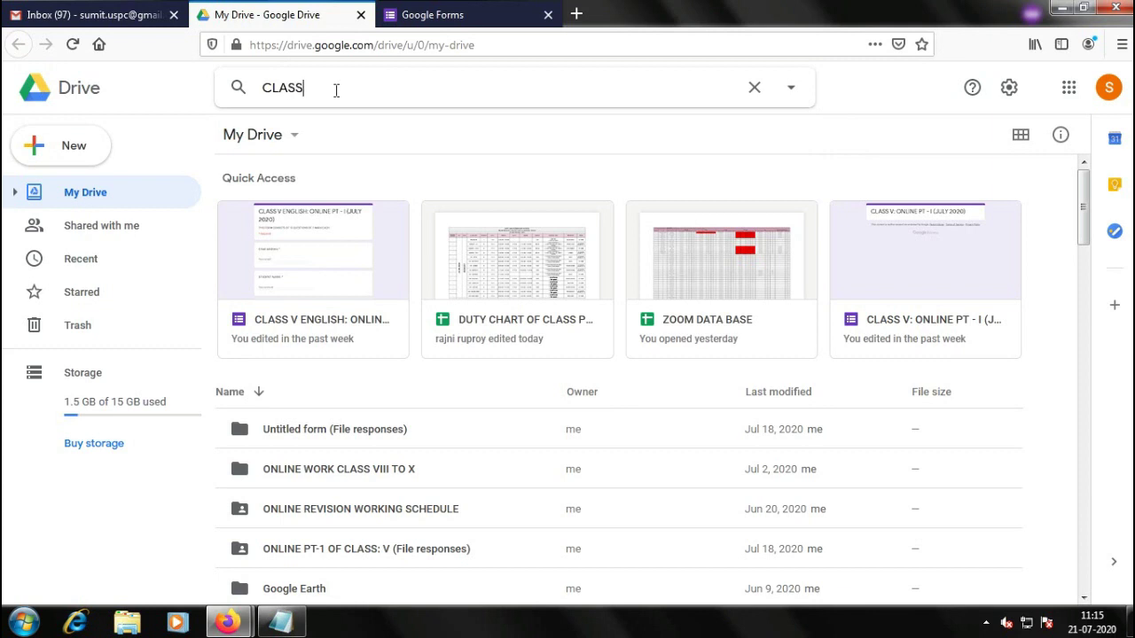
pyautogui.write(' V ENGLISH')
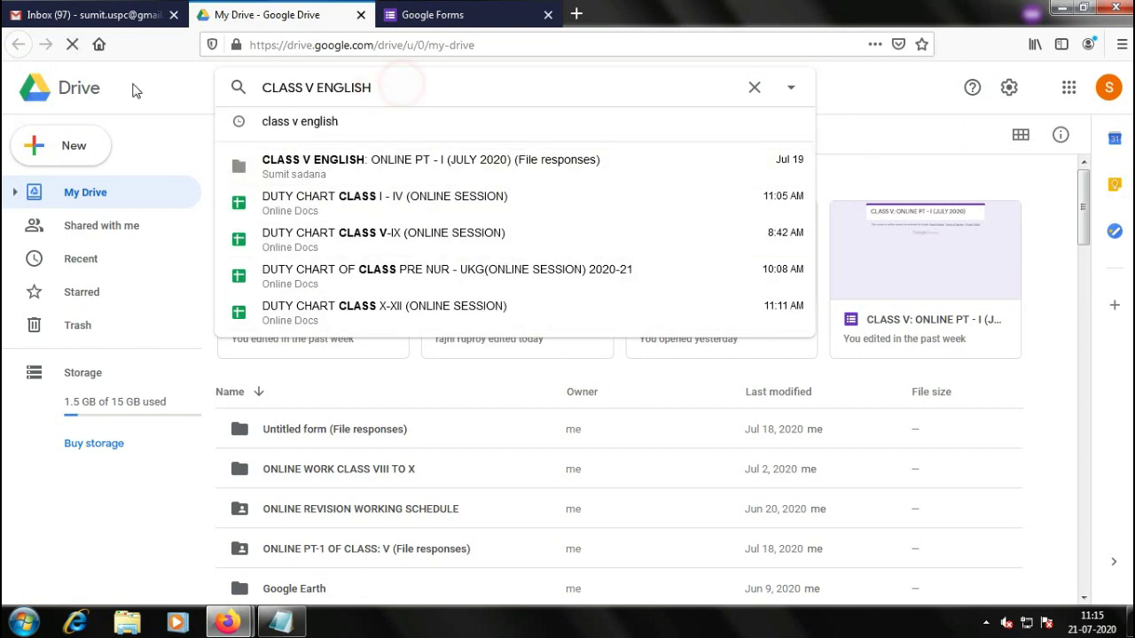
pyautogui.press('Return')
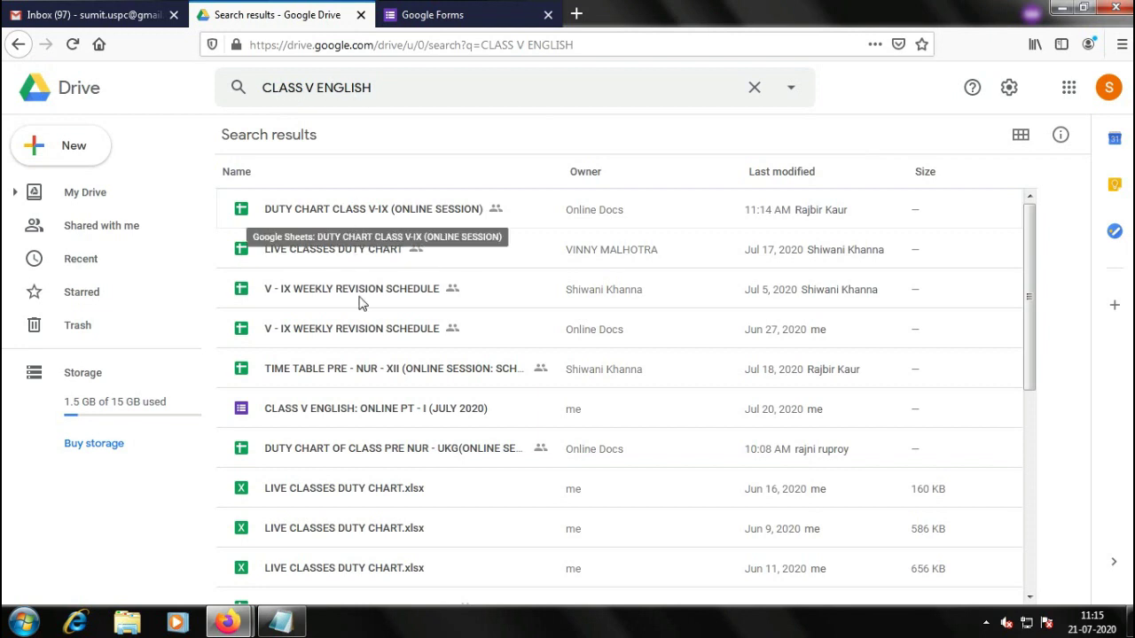
# Open the CLASS V ENGLISH: ONLINE PT - I (JULY 2020) form from the Drive search results
pyautogui.click(399, 16)
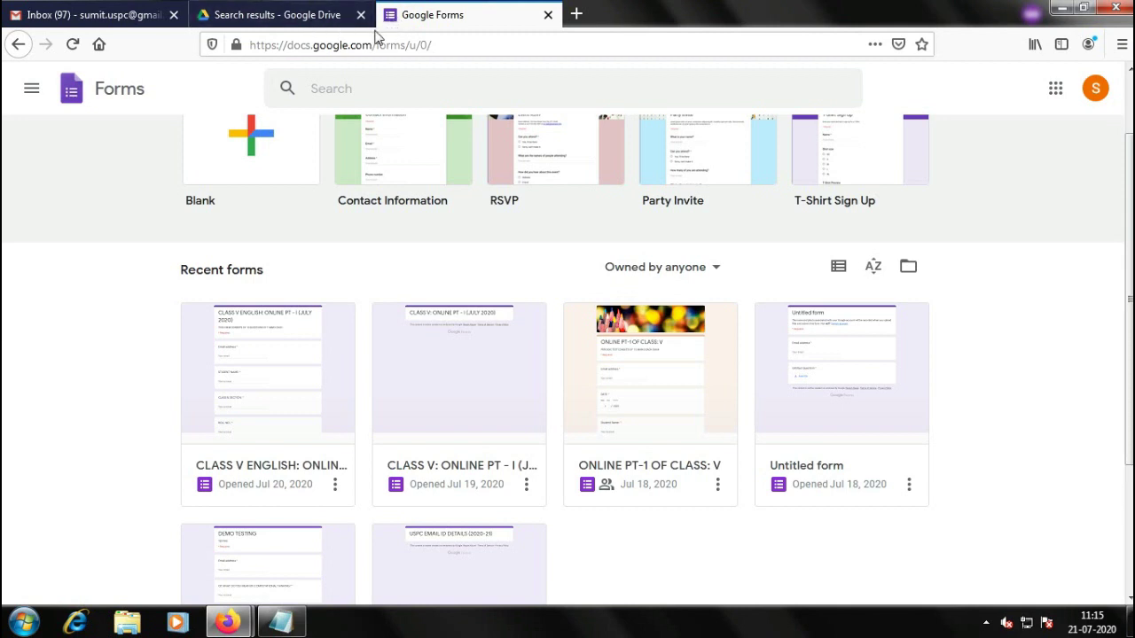
pyautogui.click(332, 16)
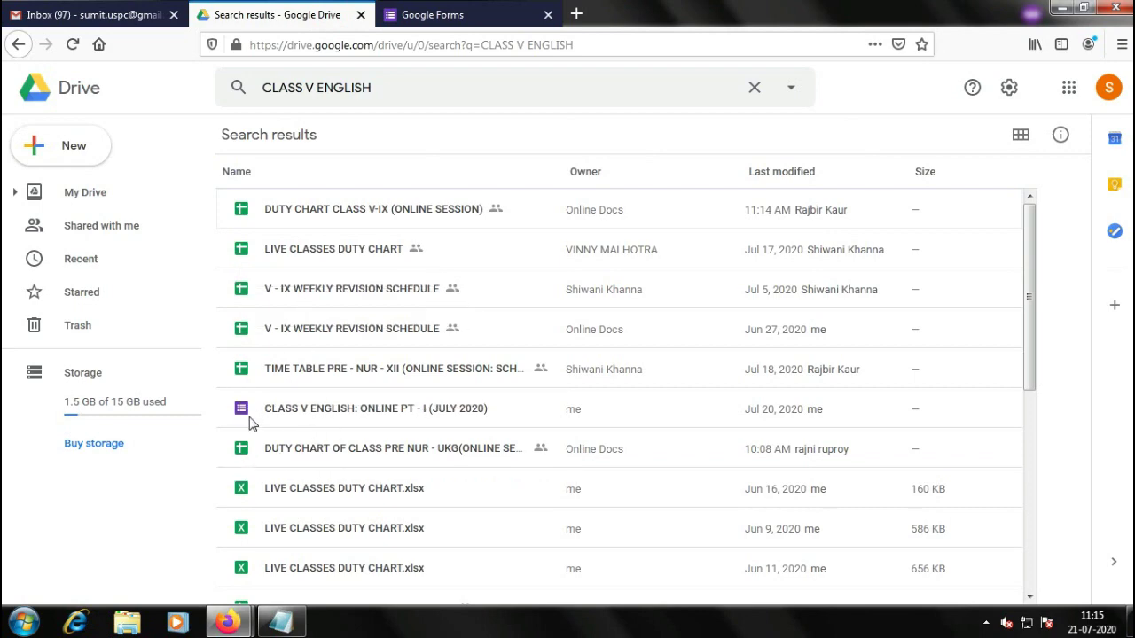
pyautogui.scroll(-10, 393, 379)
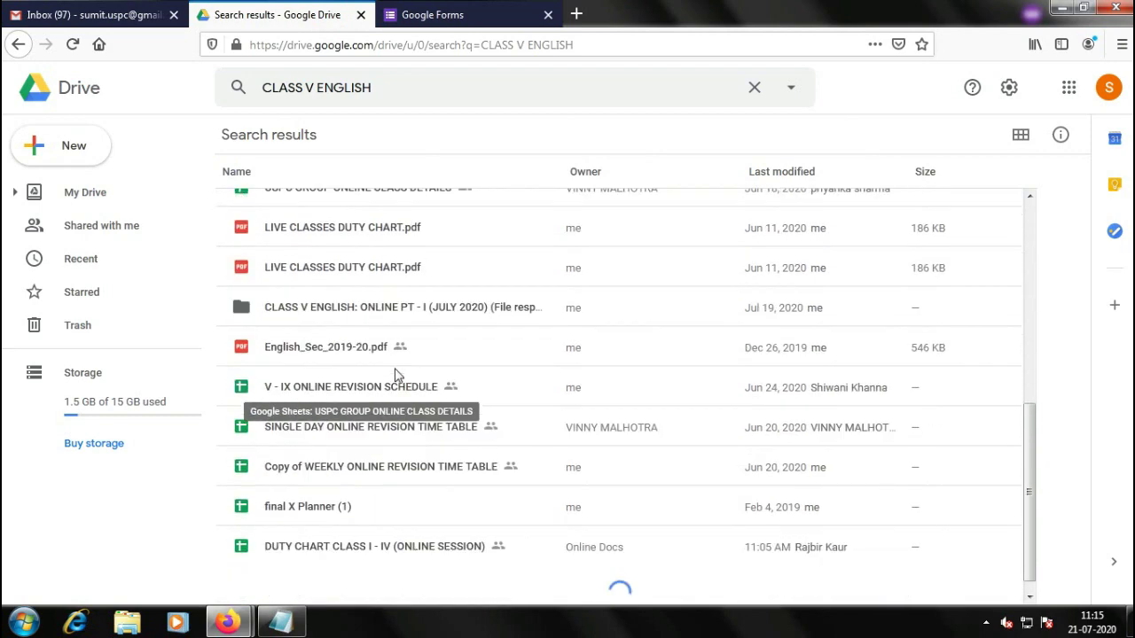
pyautogui.scroll(8, 394, 381)
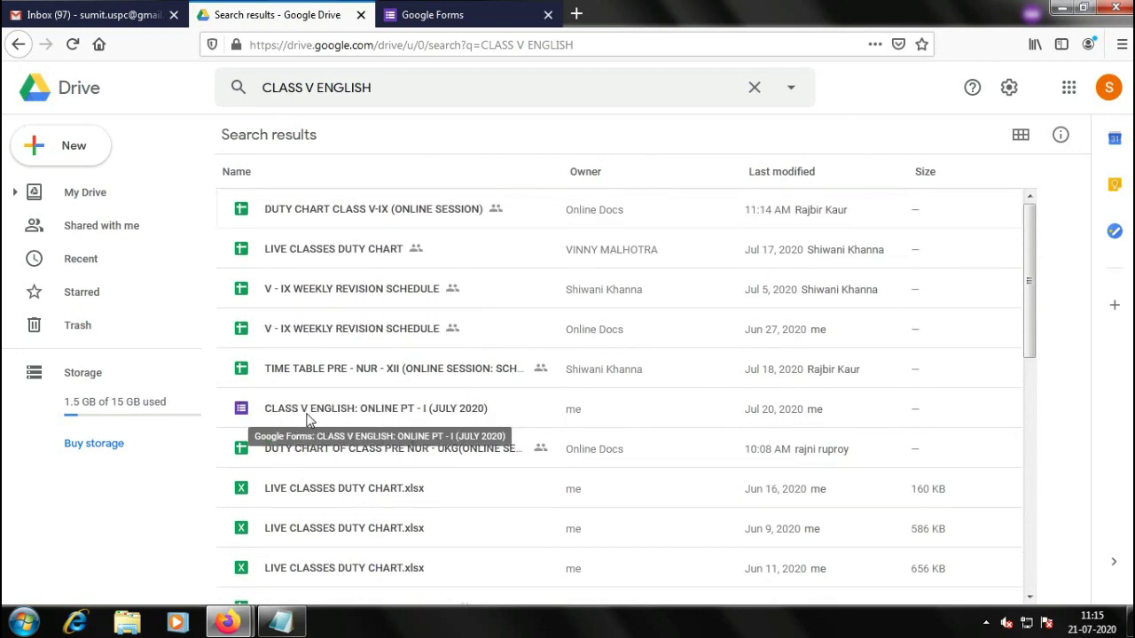
pyautogui.doubleClick(340, 417)
pyautogui.doubleClick(435, 415)
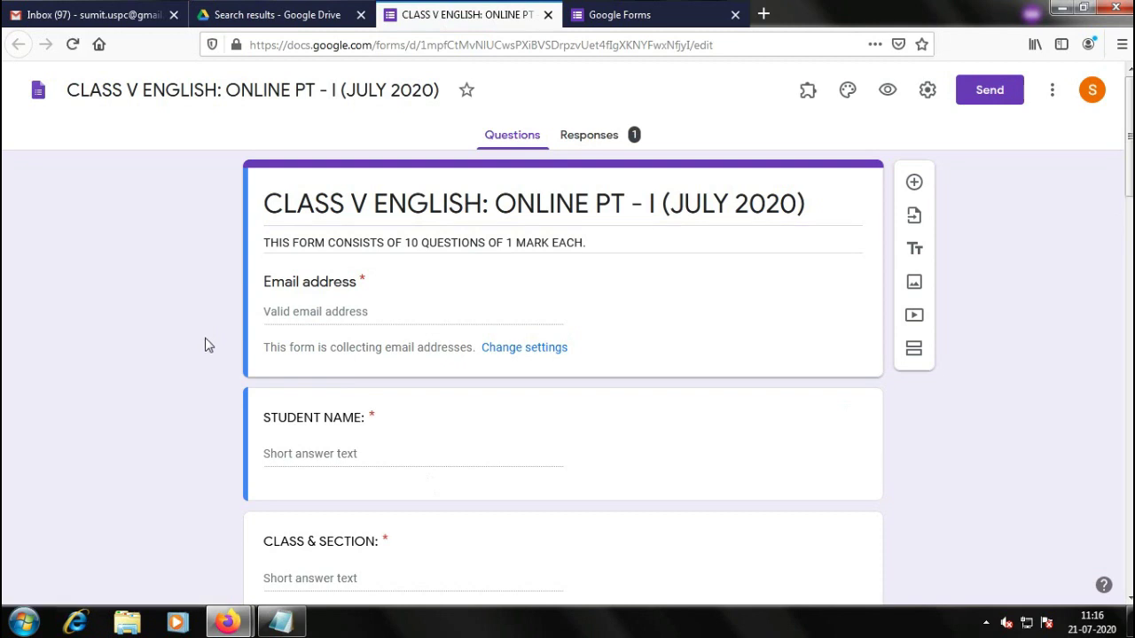
pyautogui.scroll(-5, 207, 321)
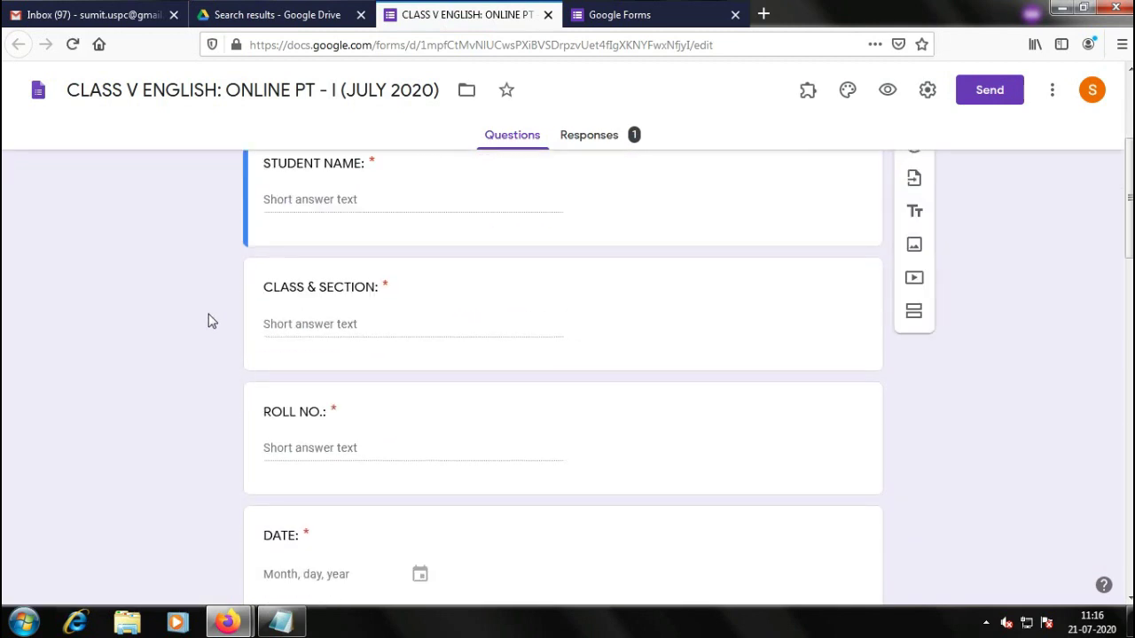
pyautogui.scroll(-10, 212, 325)
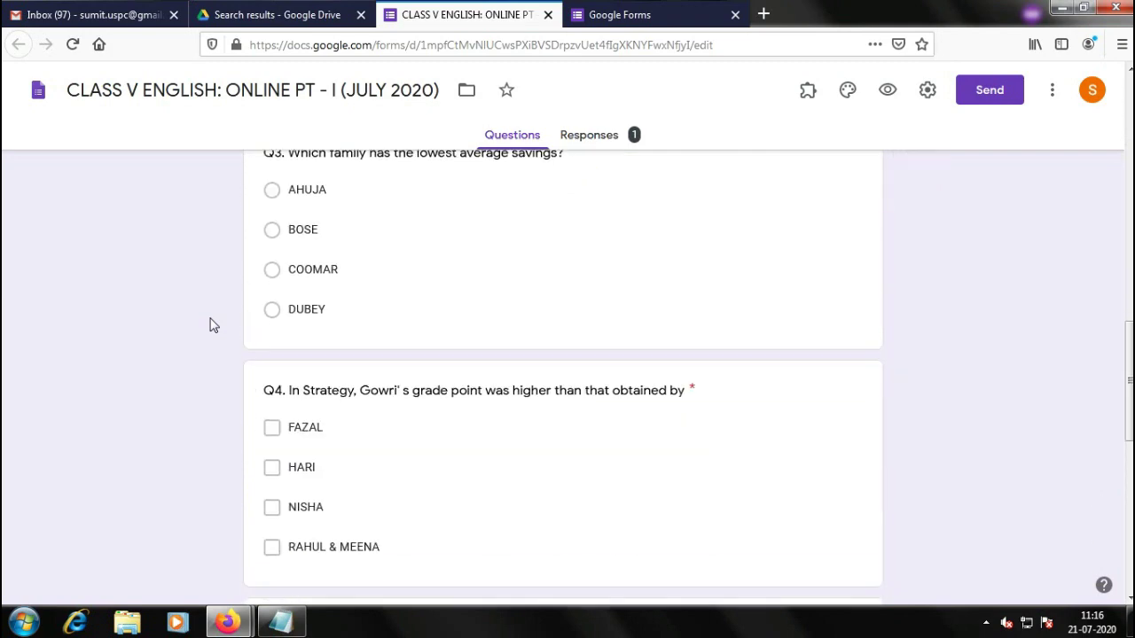
pyautogui.scroll(-3, 211, 325)
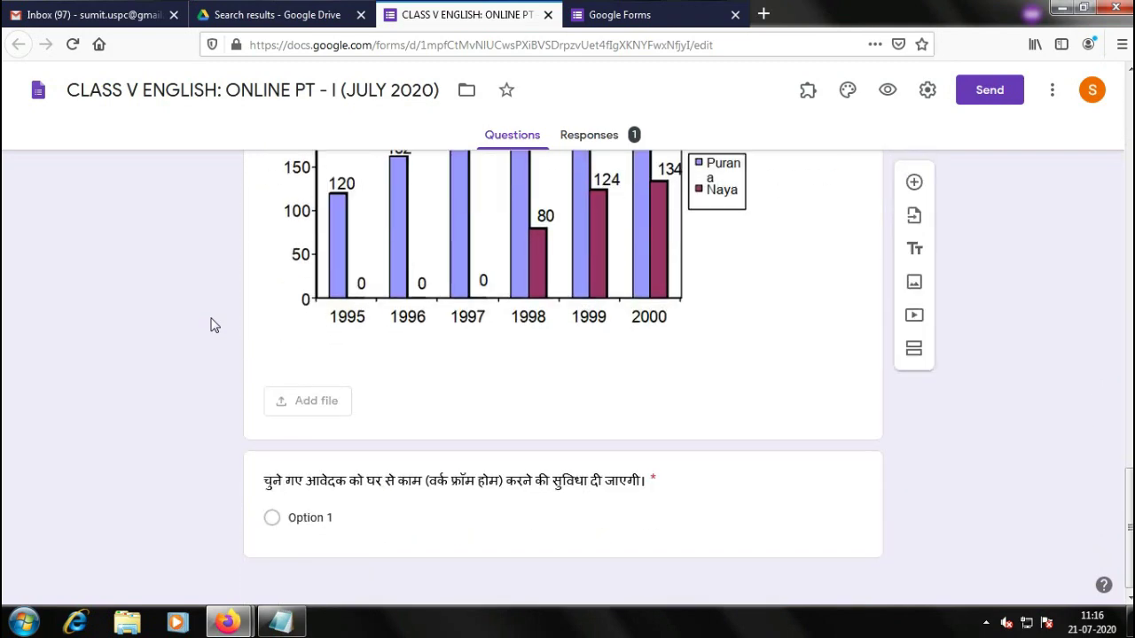
pyautogui.scroll(6, 213, 331)
pyautogui.scroll(10, 213, 331)
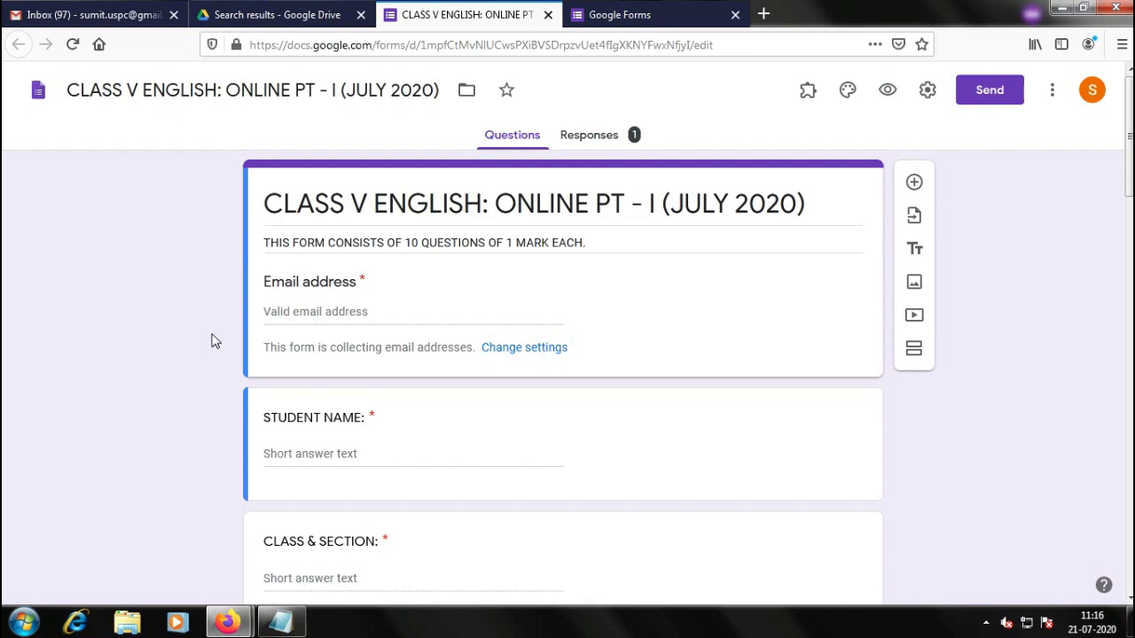
# Open the Share dialog for the CLASS V ENGLISH form via its right-click menu in Drive
pyautogui.click(273, 15)
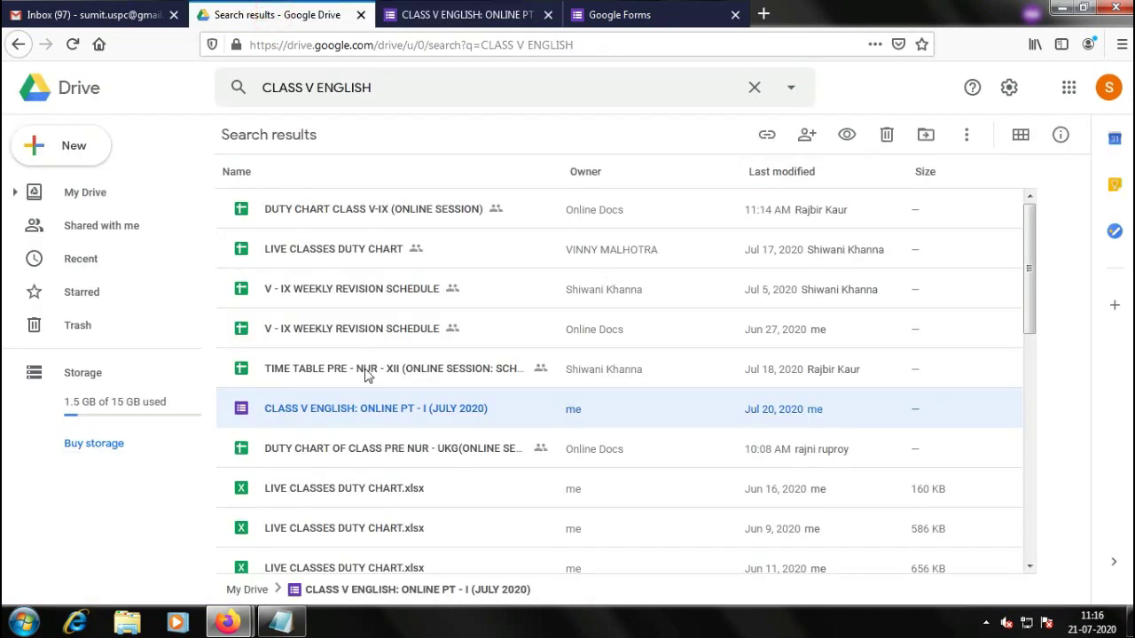
pyautogui.doubleClick(432, 414)
pyautogui.rightClick(431, 414)
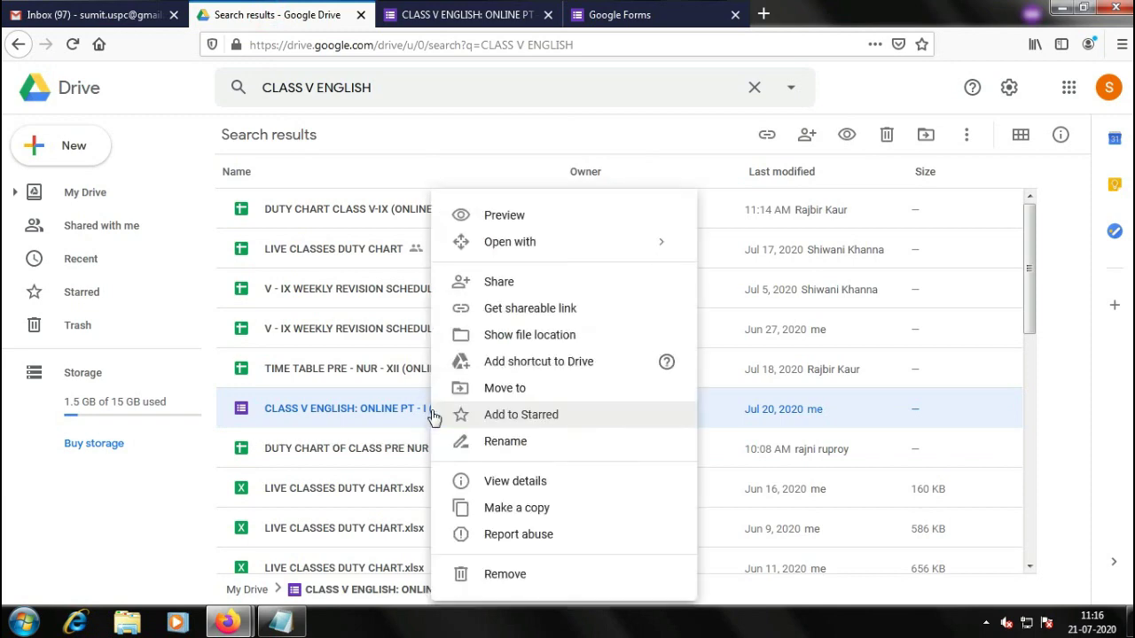
pyautogui.click(525, 291)
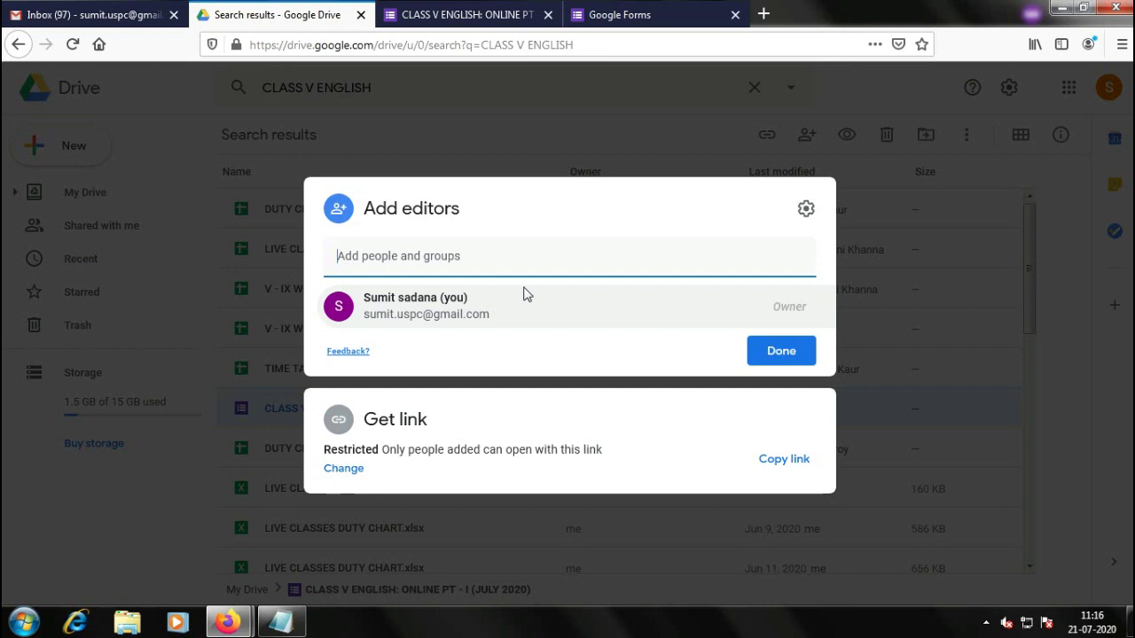
# Bring the Notepad 'email ids' list in front of the sharing dialog
pyautogui.click(280, 622)
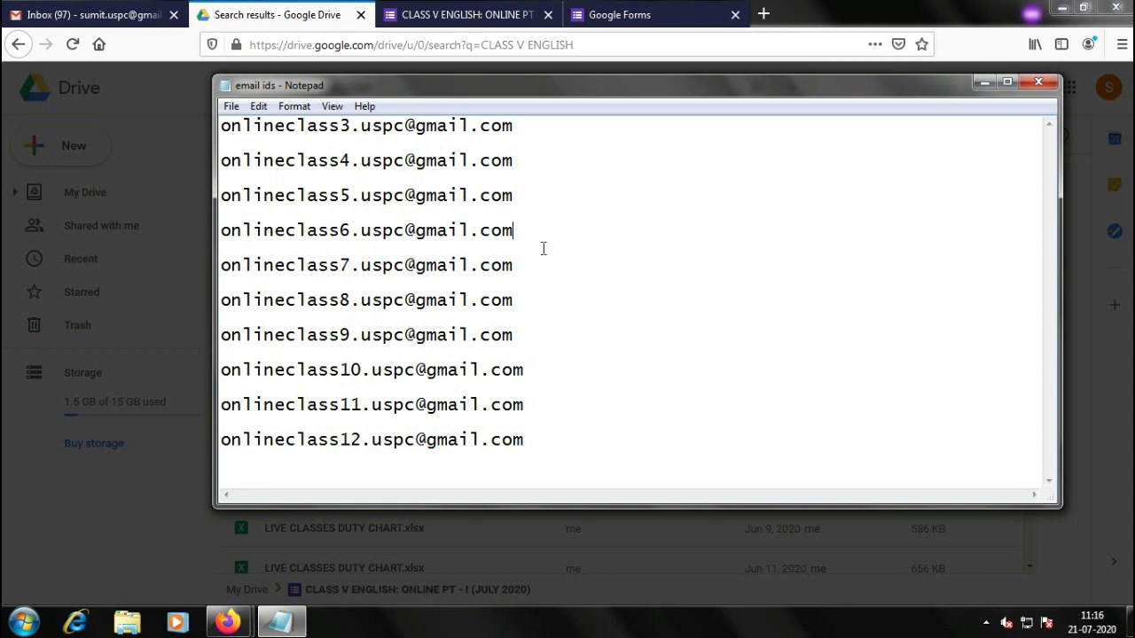
# Review the first class account addresses in Notepad, then minimize the 'email ids' window
pyautogui.moveTo(524, 130); pyautogui.dragTo(318, 125)
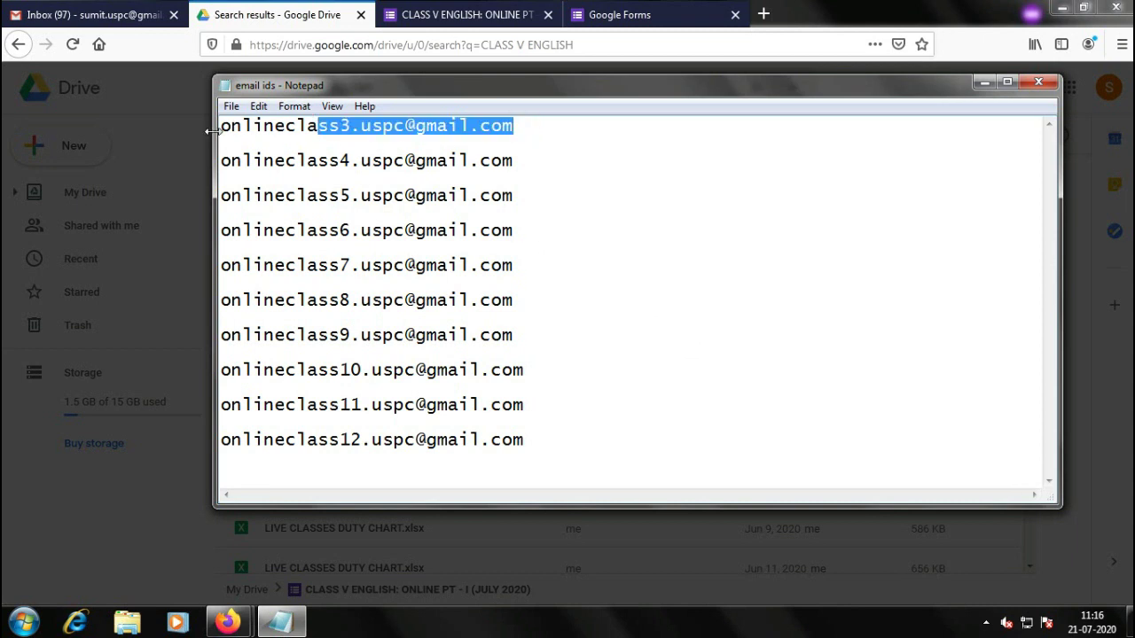
pyautogui.moveTo(225, 125); pyautogui.dragTo(514, 125)
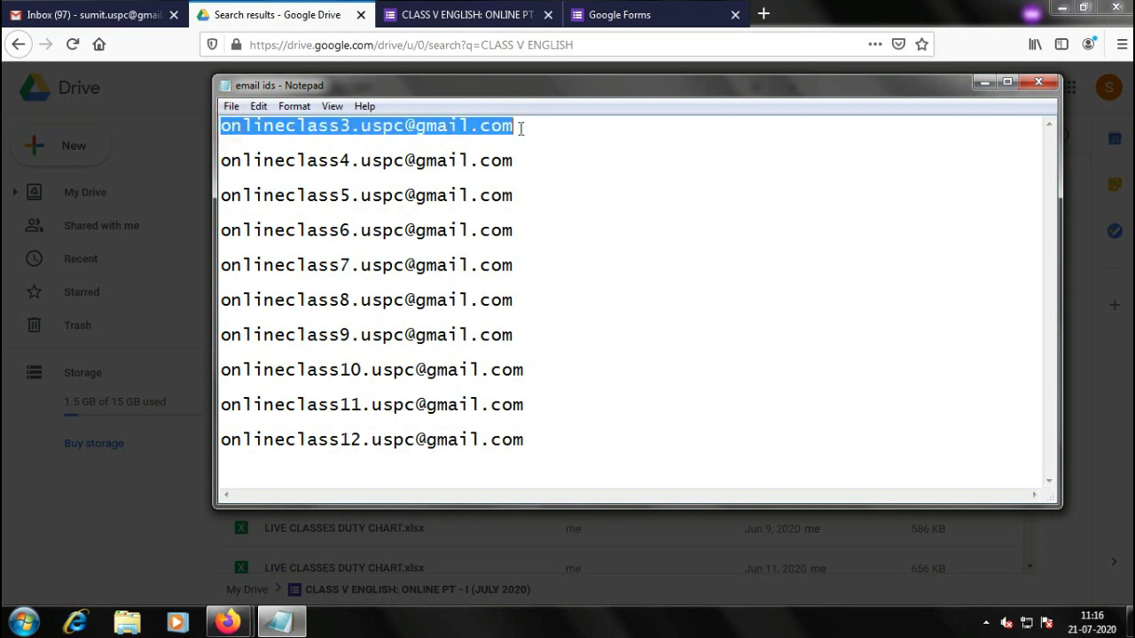
pyautogui.click(520, 128)
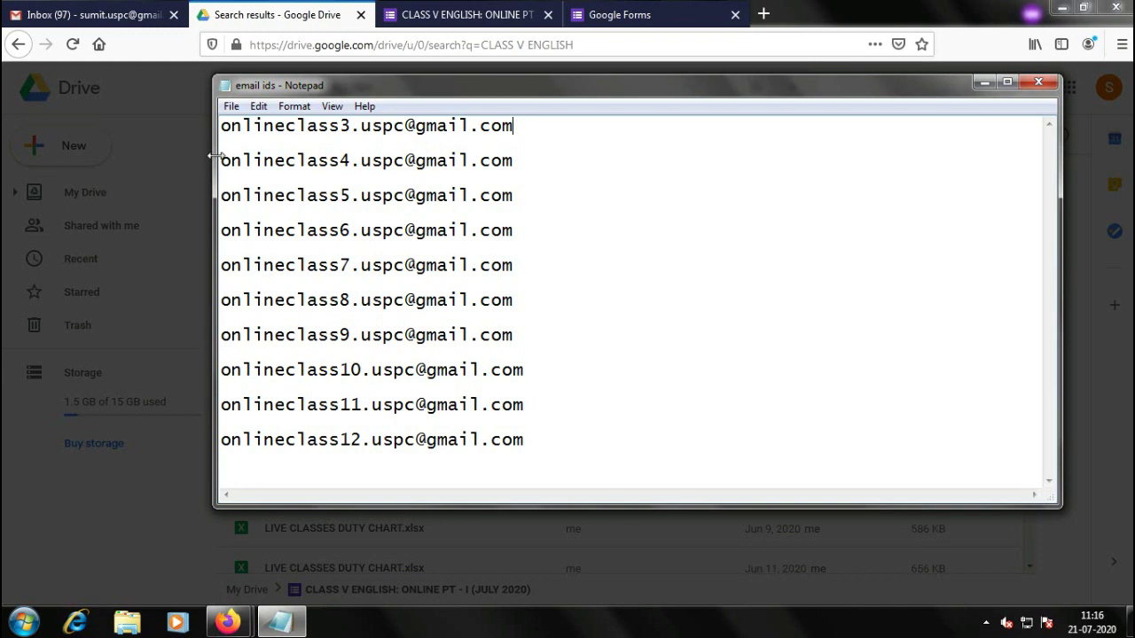
pyautogui.moveTo(223, 160); pyautogui.dragTo(517, 157)
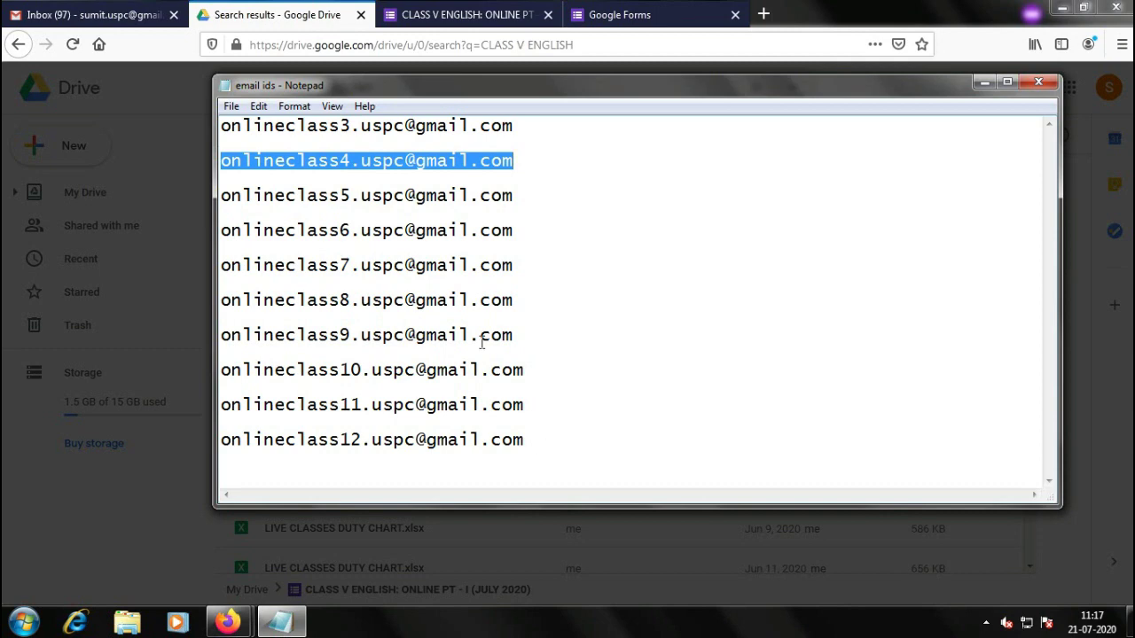
pyautogui.click(519, 227)
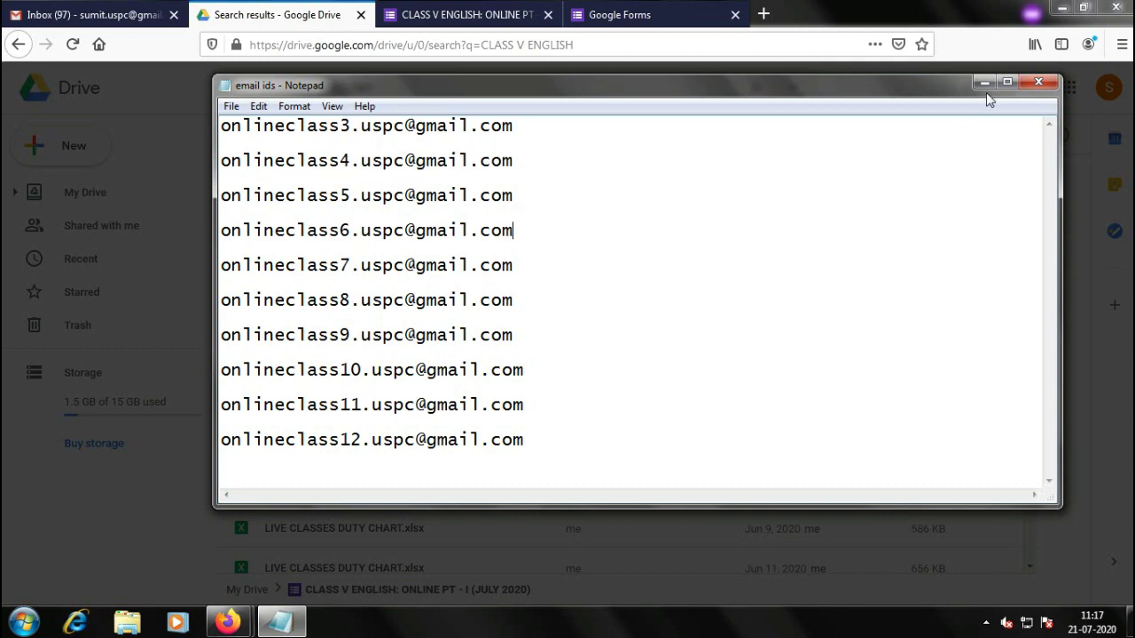
pyautogui.click(984, 82)
# Enter the class 5 account's Gmail address as a recipient and pick the matching suggestion
pyautogui.click(425, 259)
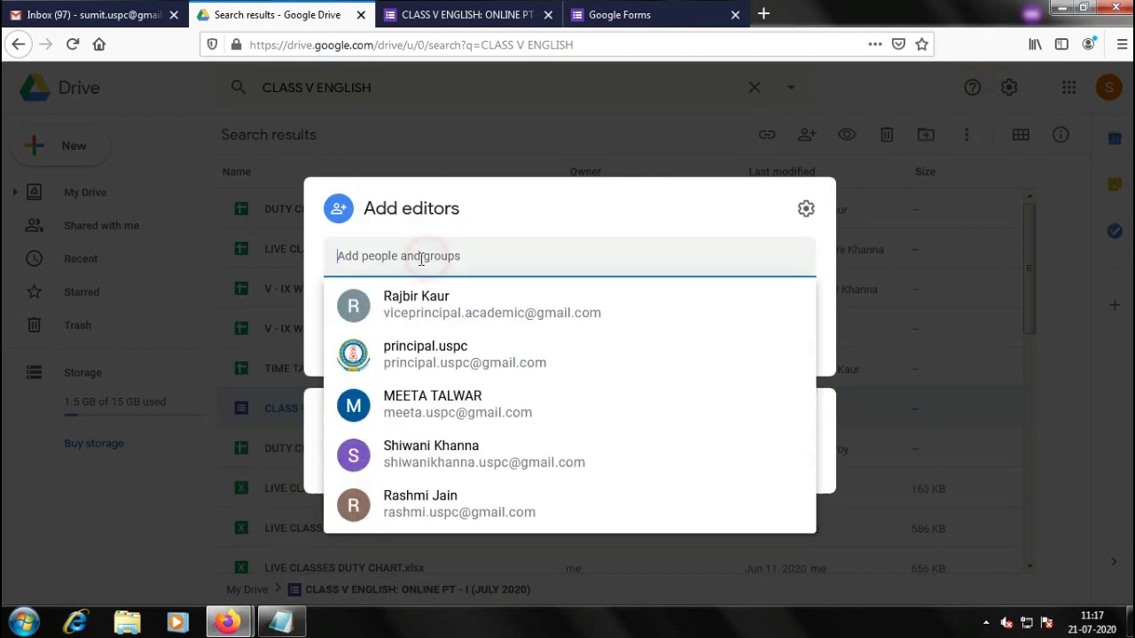
pyautogui.hotkey('ctrl', 'v')
pyautogui.write('O')
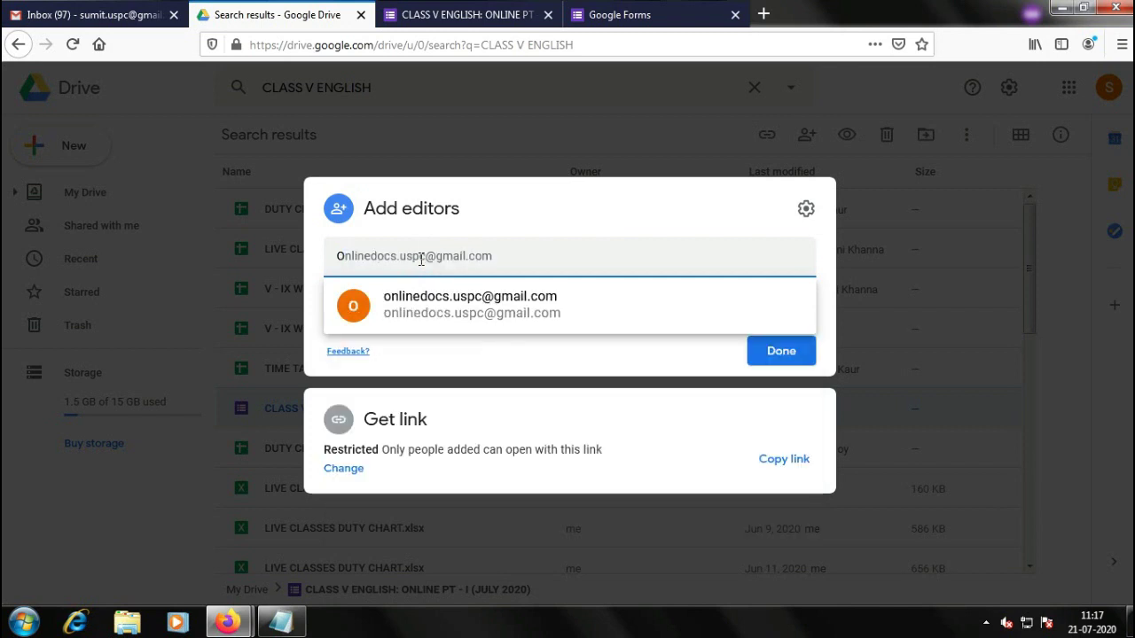
pyautogui.write('NLINECLA')
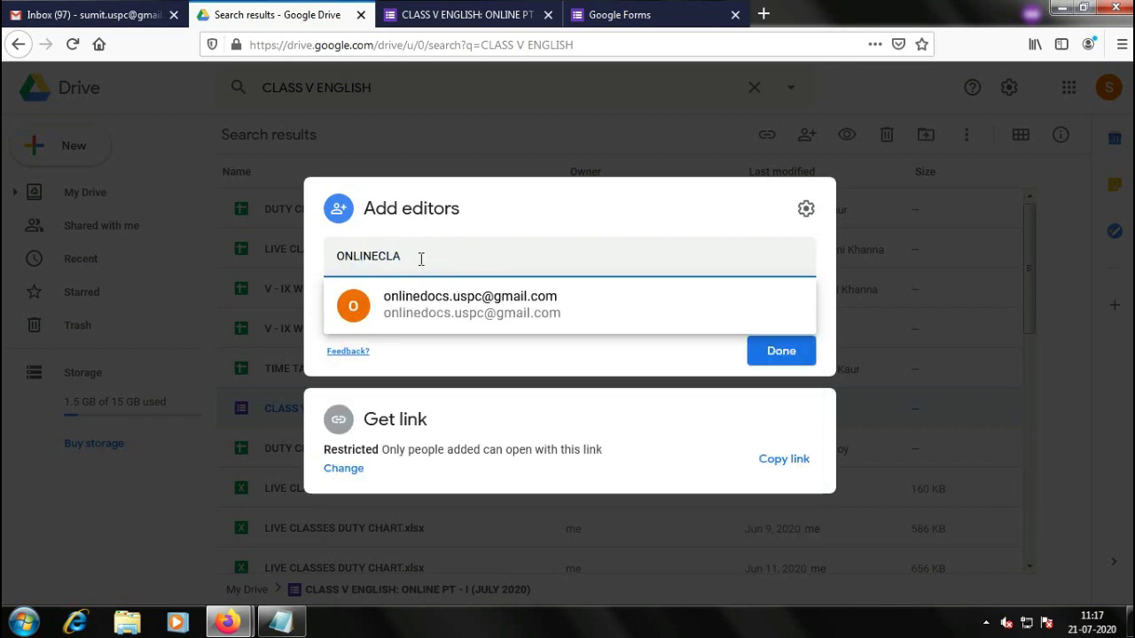
pyautogui.write('S')
pyautogui.press('BackSpace')
pyautogui.press('BackSpace')
pyautogui.press('BackSpace')
pyautogui.press('BackSpace')
pyautogui.press('BackSpace')
pyautogui.press('BackSpace')
pyautogui.press('BackSpace')
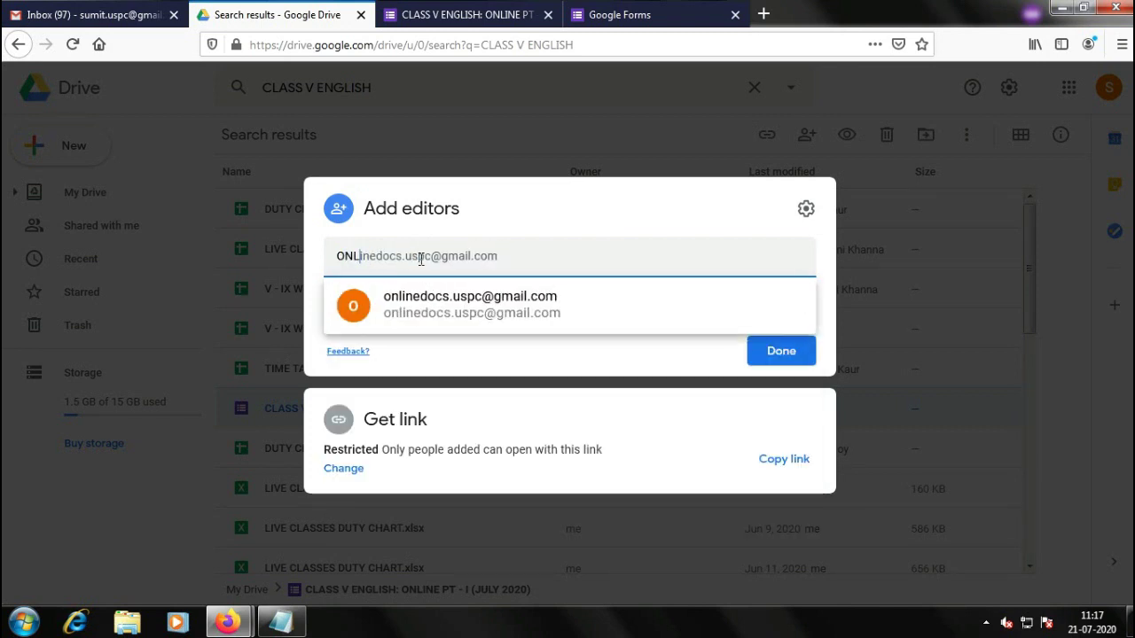
pyautogui.press('BackSpace')
pyautogui.press('BackSpace')
pyautogui.press('BackSpace')
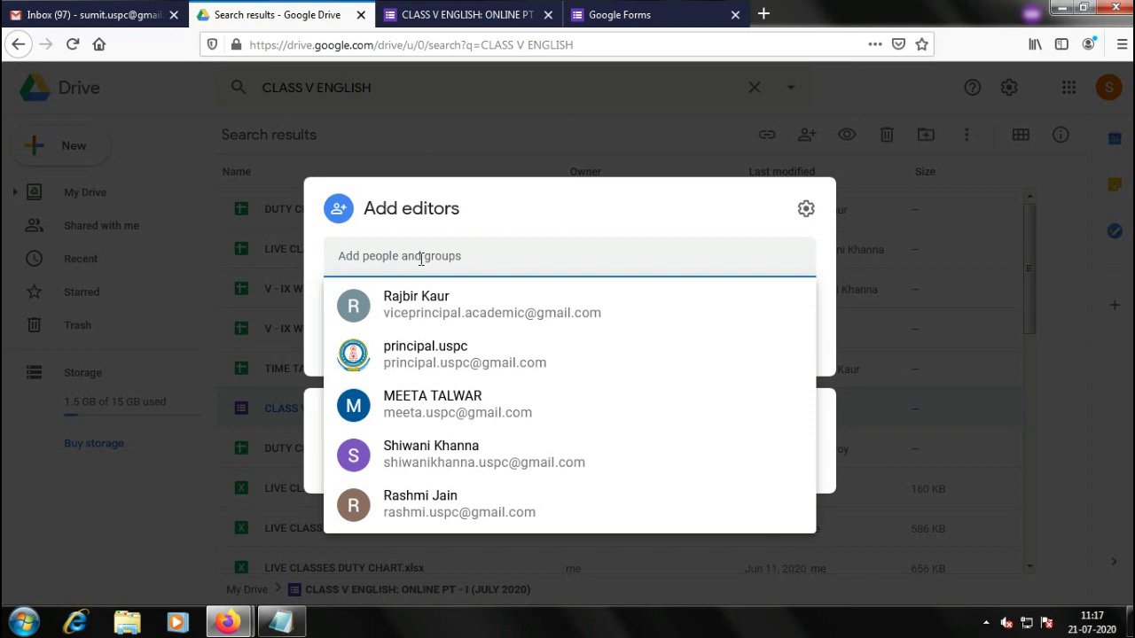
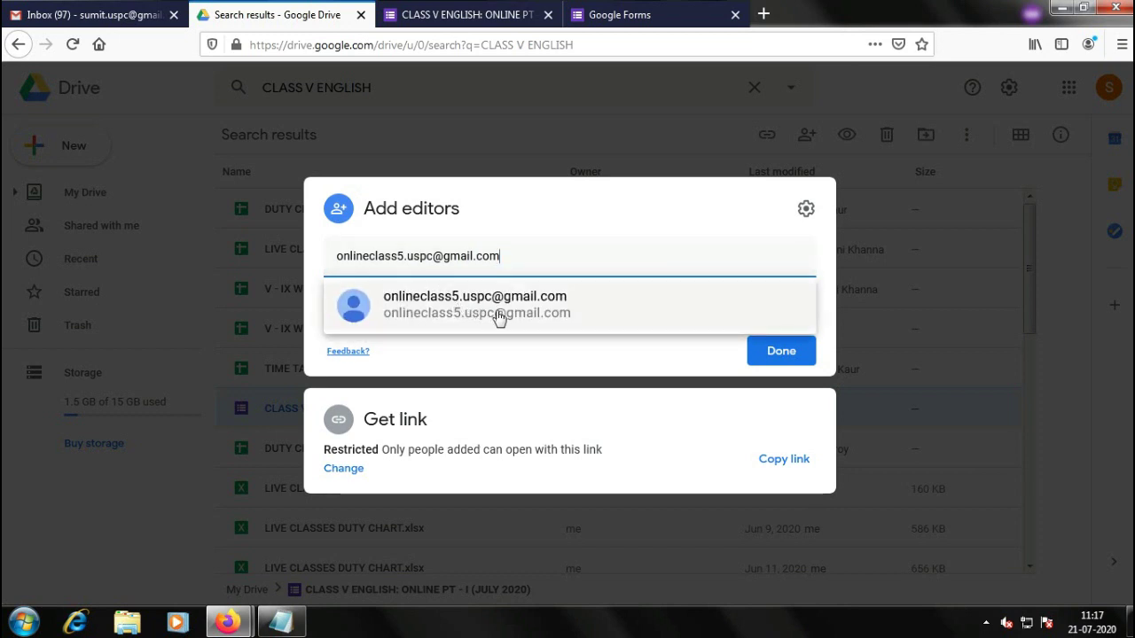
pyautogui.moveTo(499, 316)
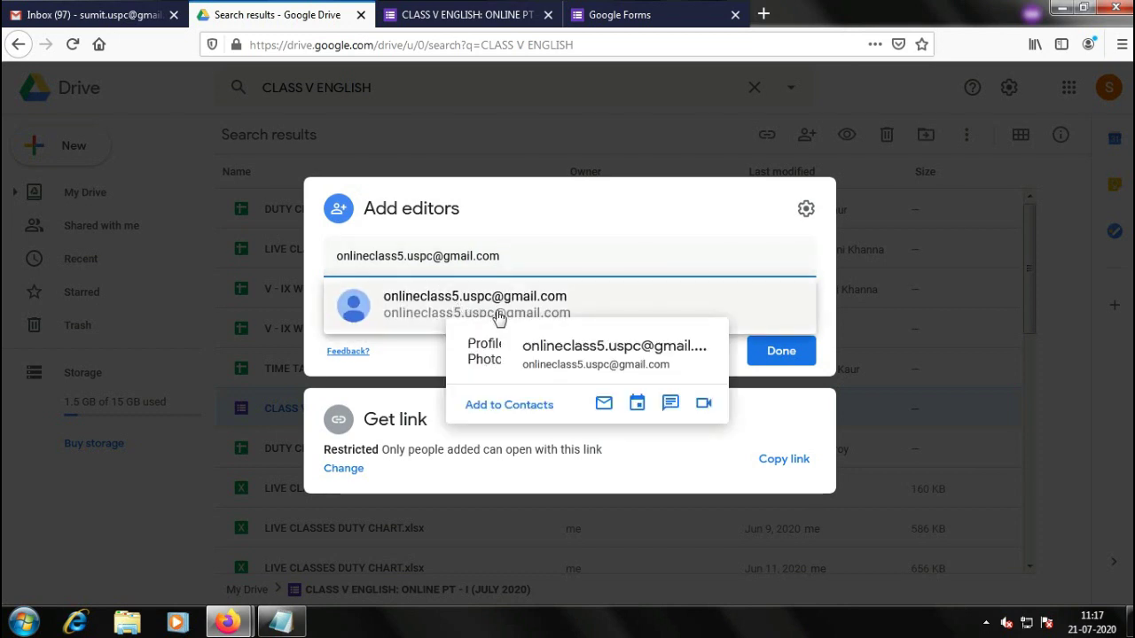
pyautogui.click(392, 305)
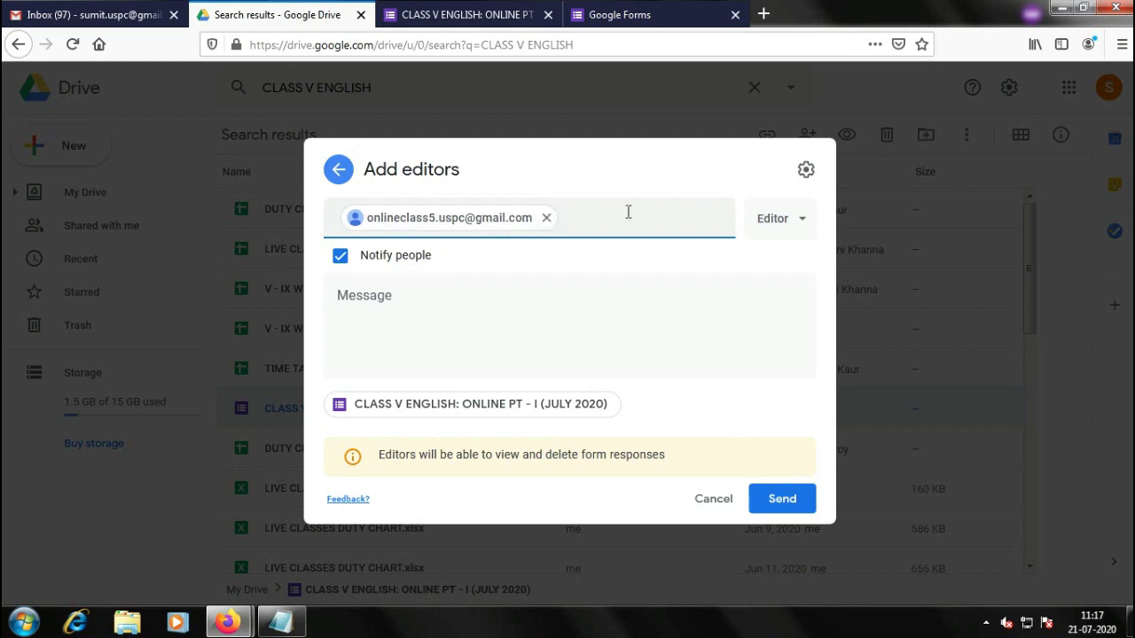
# Keep the Editor role and send the share invitation for the form
pyautogui.click(801, 222)
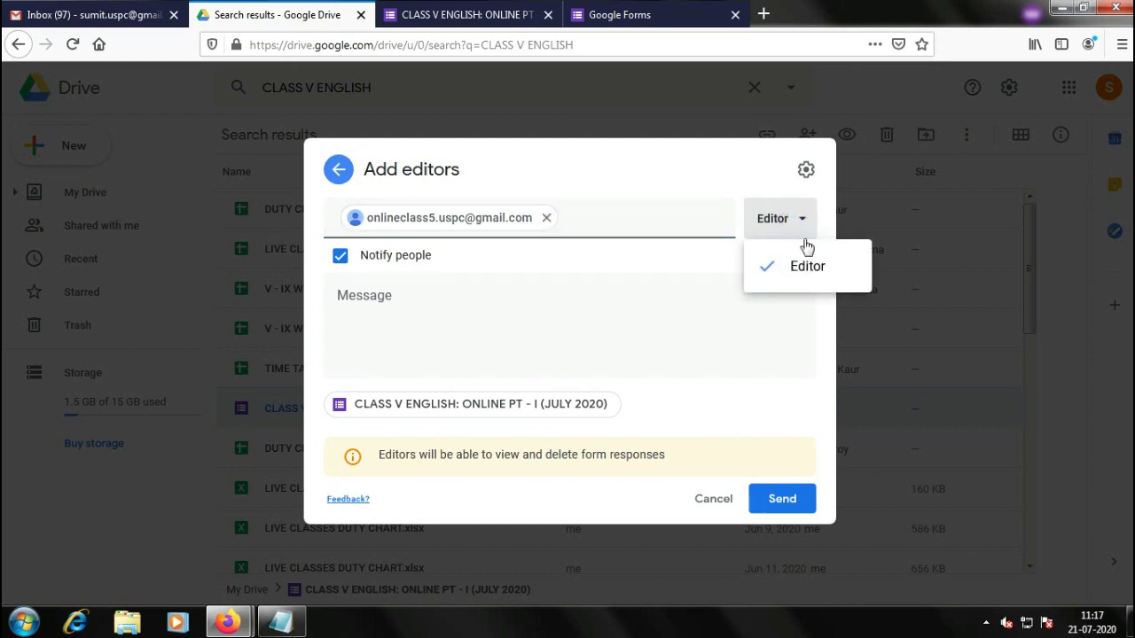
pyautogui.click(796, 222)
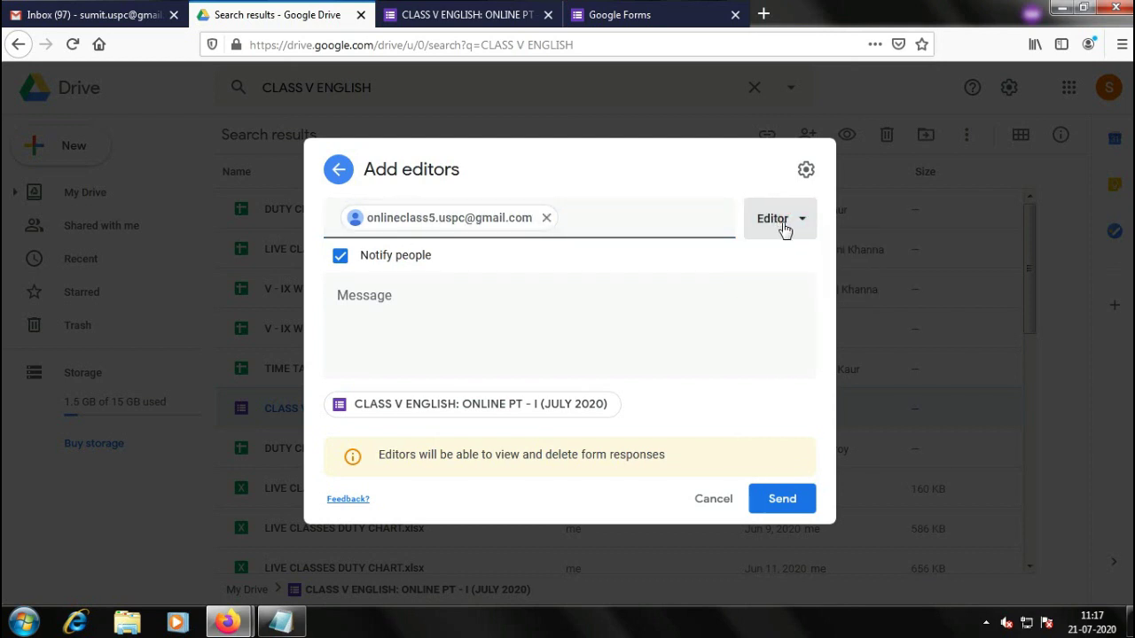
pyautogui.click(782, 498)
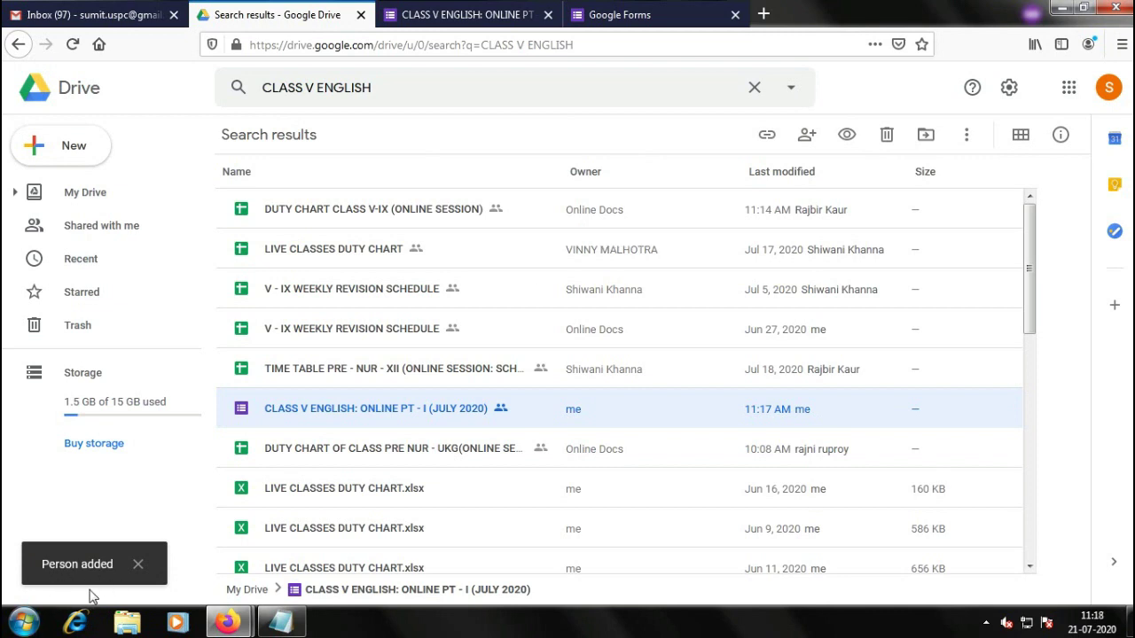
# From the form file's sharing settings, choose Make owner for the class 5 account
pyautogui.rightClick(433, 417)
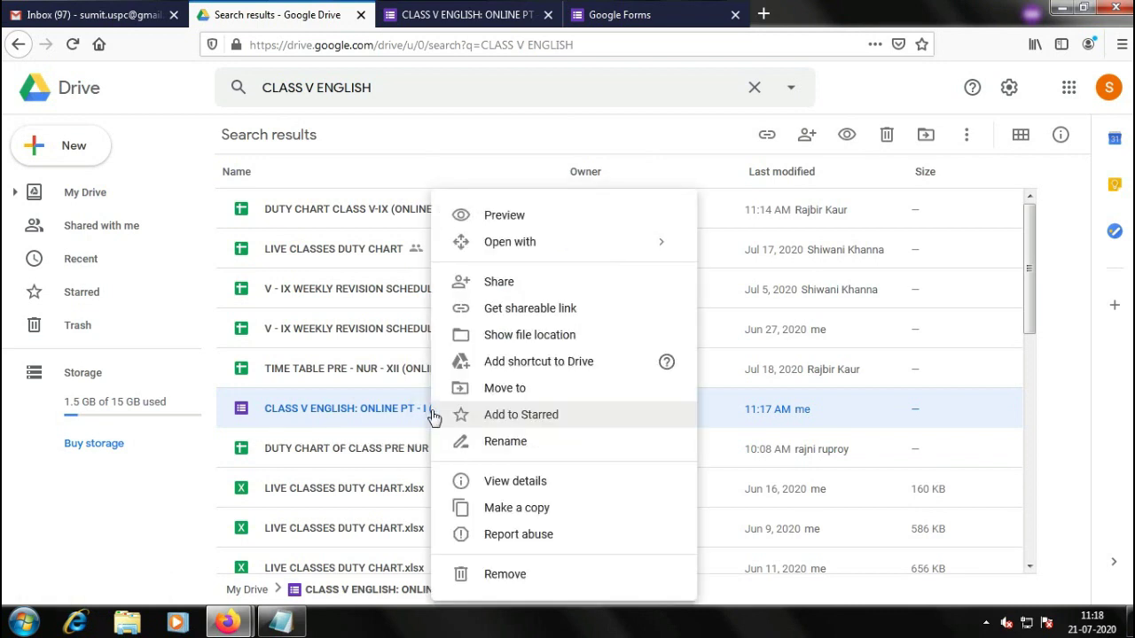
pyautogui.click(498, 282)
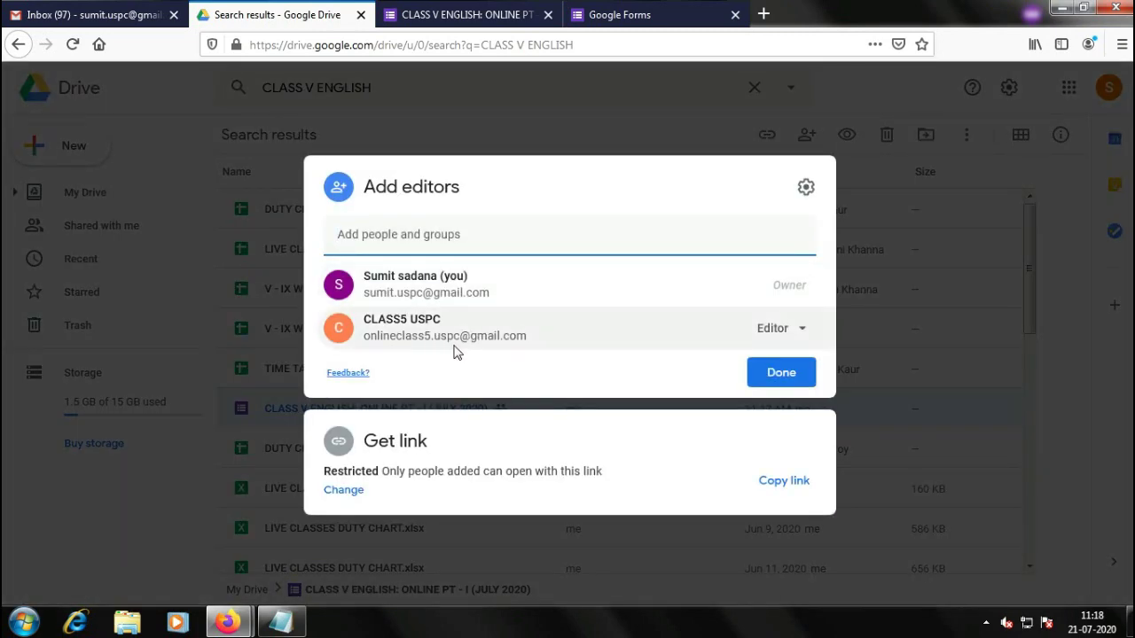
pyautogui.click(800, 329)
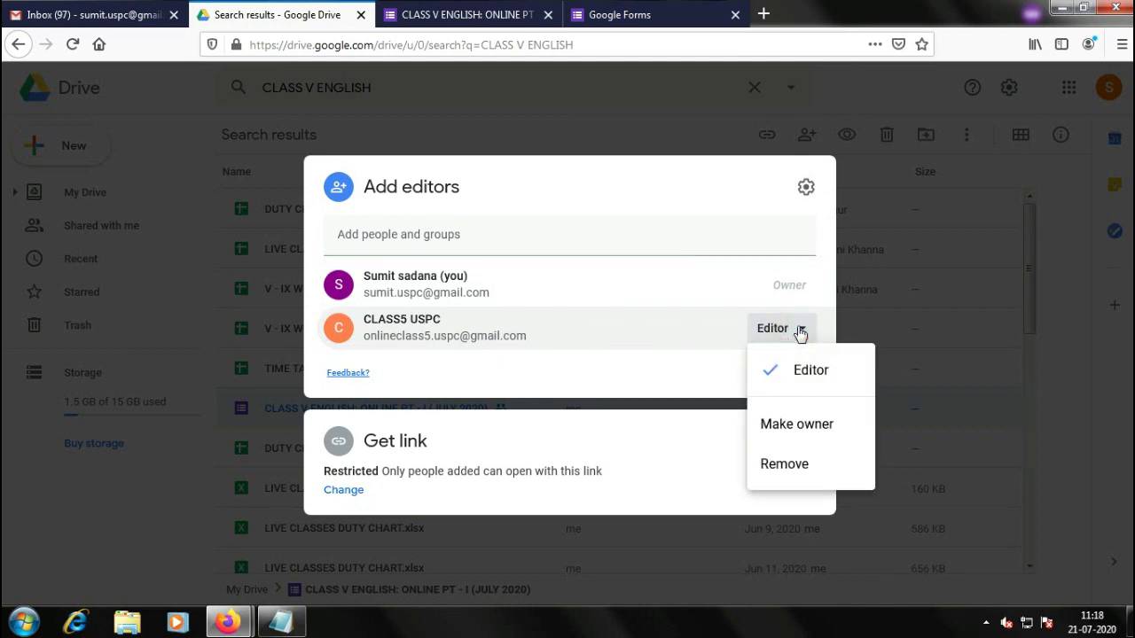
pyautogui.click(797, 425)
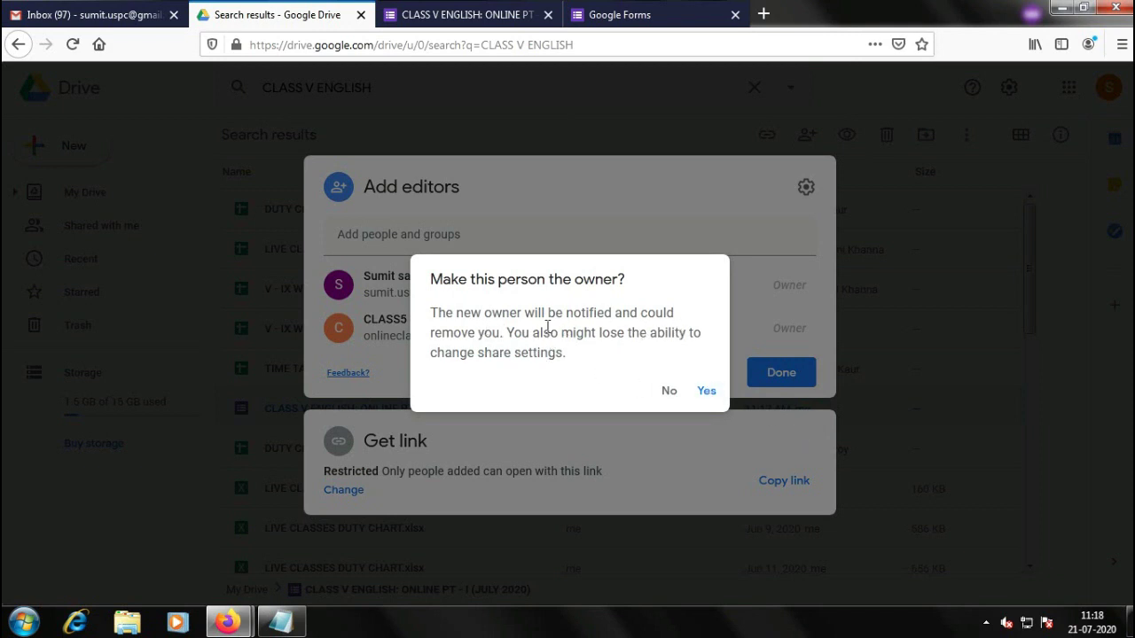
# Confirm transferring ownership of the CLASS V ENGLISH form to the class account
pyautogui.click(712, 396)
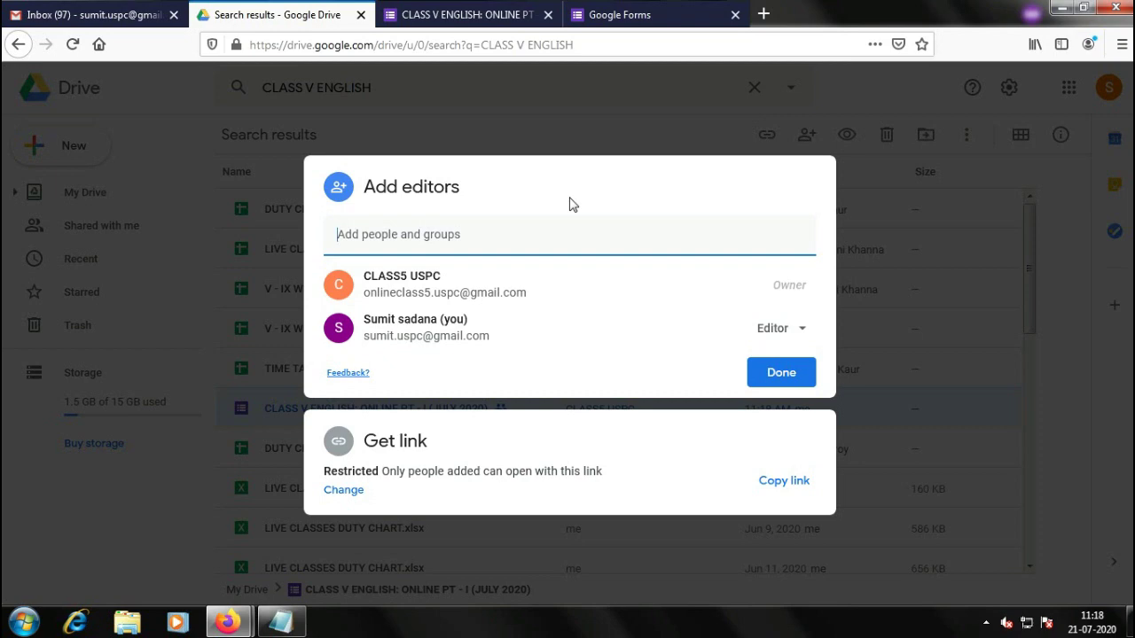
# Close the Add editors dialog, leaving the class account as the form's owner
pyautogui.click(787, 377)
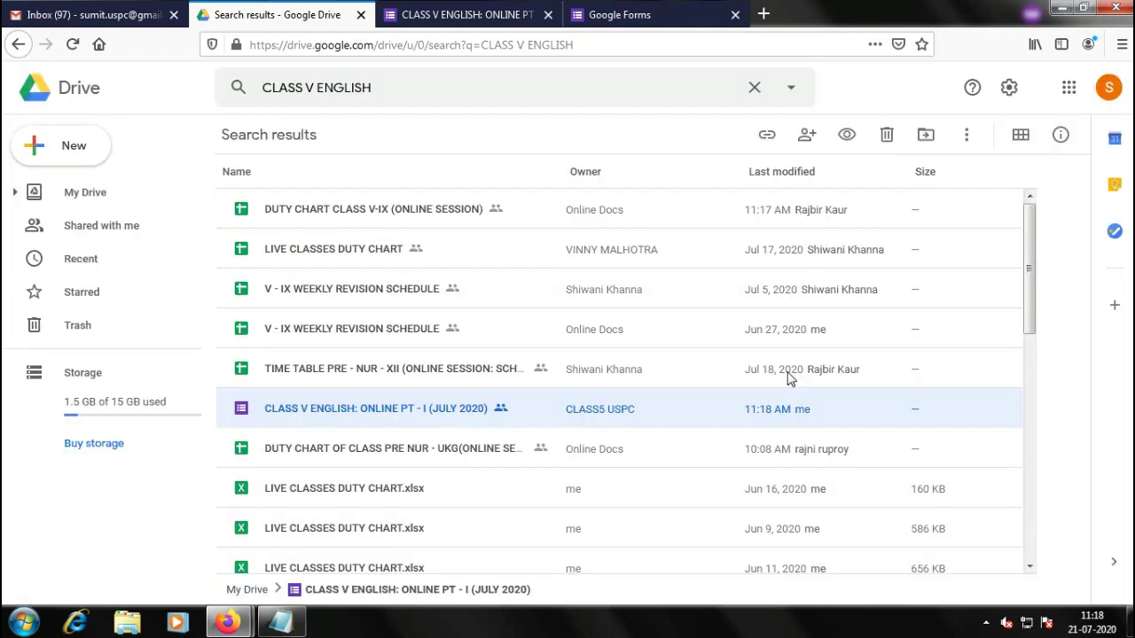